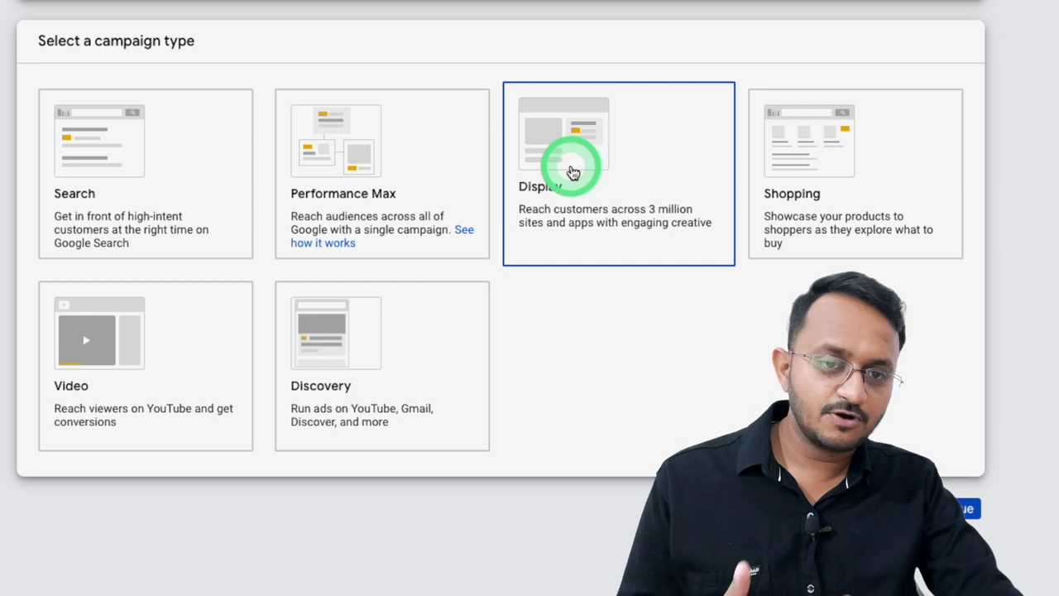
Choose Display as the campaign type for the new campaign
{"action": "left_click", "coordinate": [831, 201]}
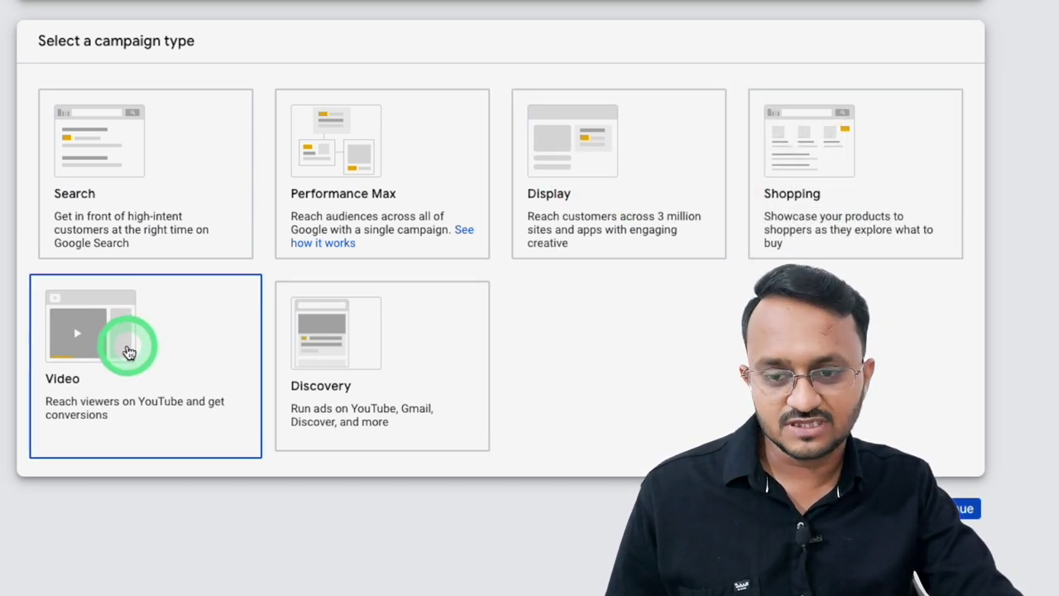
{"action": "left_click", "coordinate": [352, 385]}
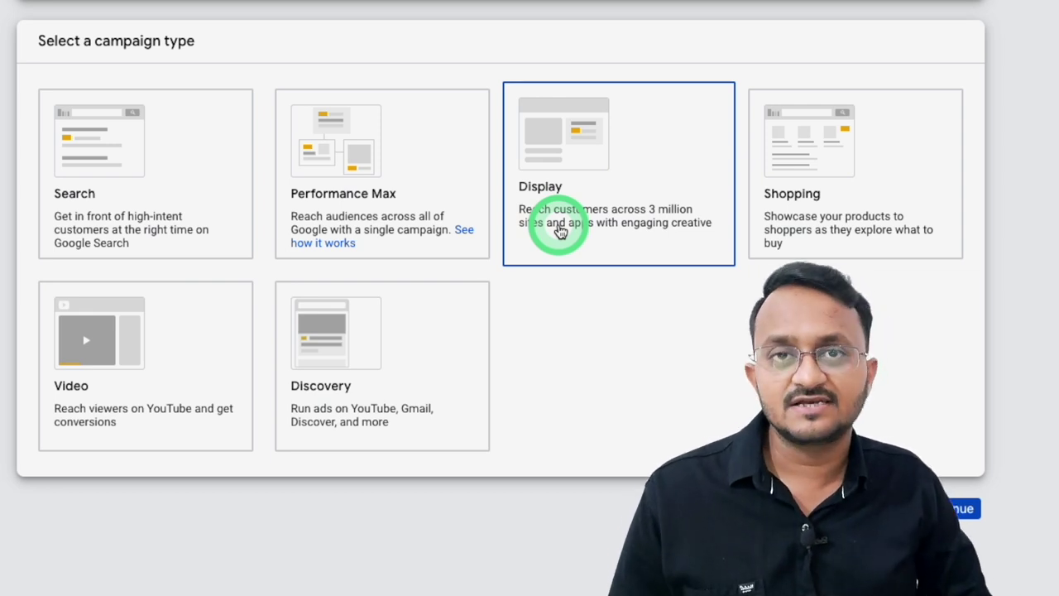
{"action": "left_click", "coordinate": [559, 232]}
{"action": "scroll", "coordinate": [580, 215], "scroll_direction": "down", "scroll_amount": 3}
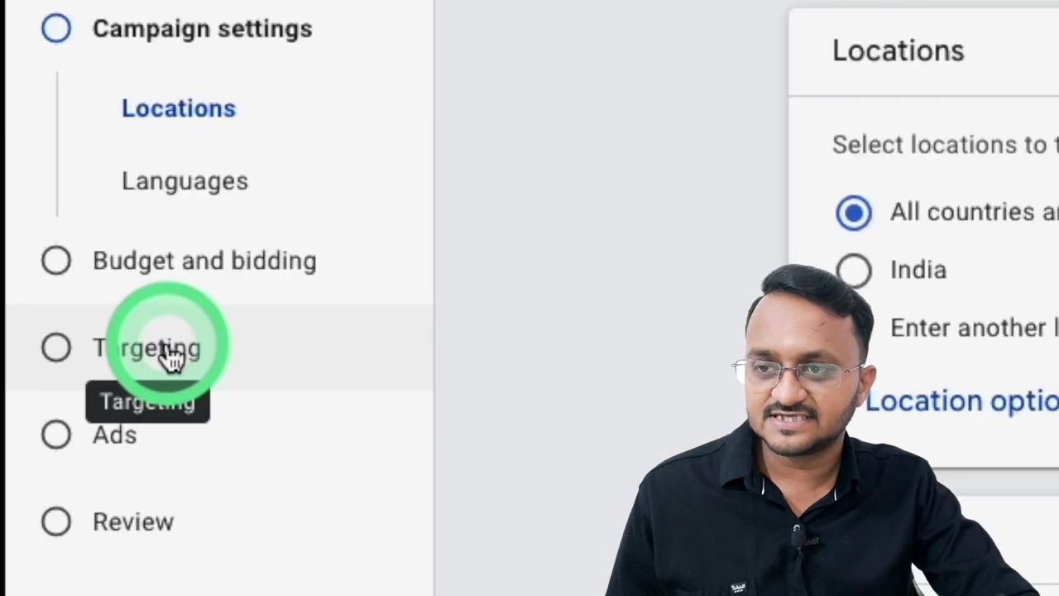
Open the campaign's targeting settings, show the additional targeting options and open Audience Segments for editing
{"action": "left_click", "coordinate": [170, 356]}
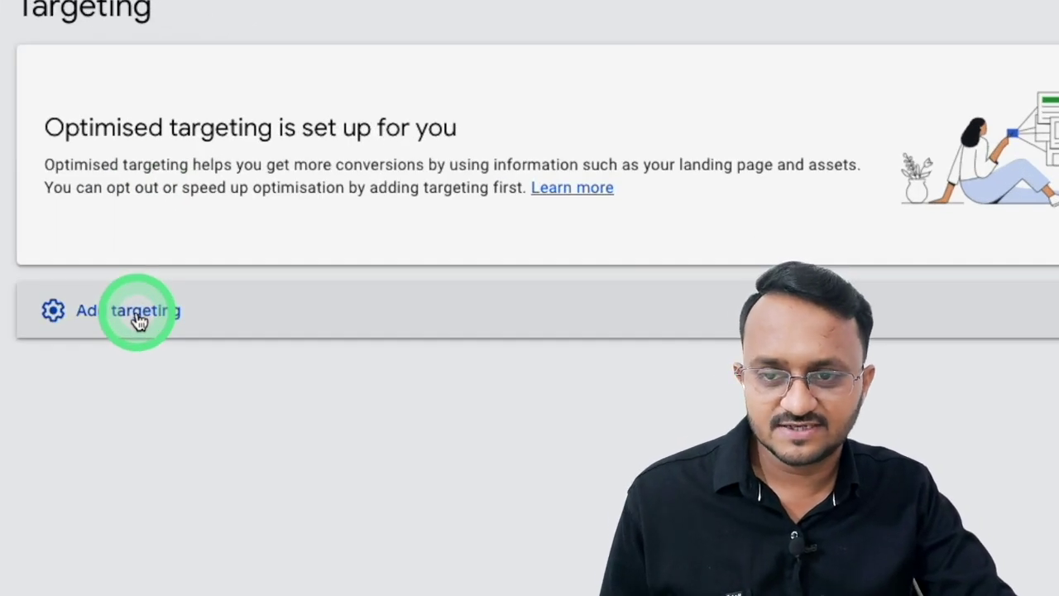
{"action": "left_click", "coordinate": [139, 319]}
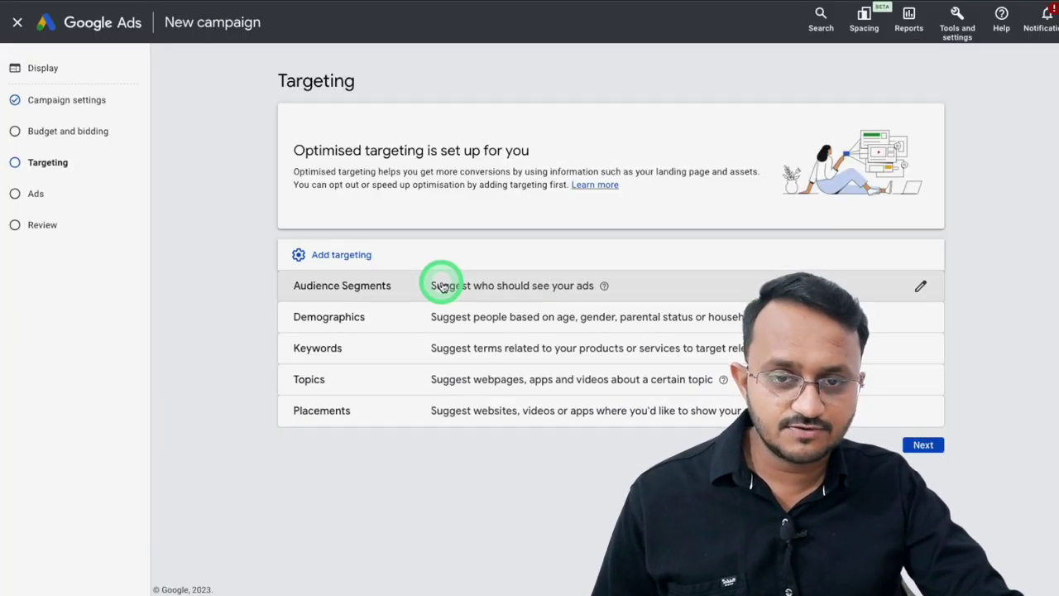
{"action": "left_click", "coordinate": [442, 285]}
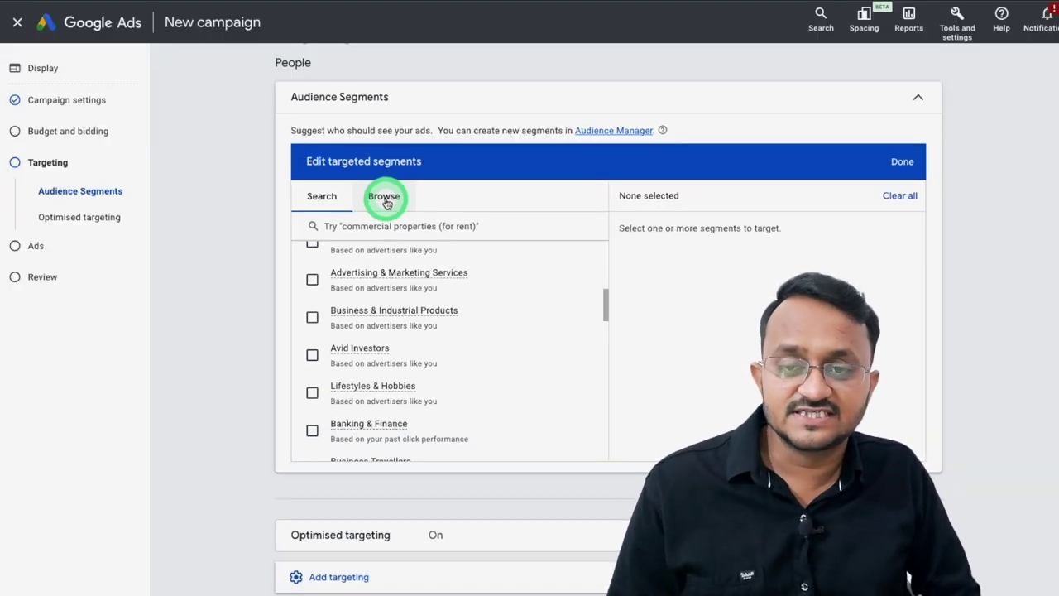
Browse the detailed demographics segments, examining the Parental Status, Marital Status and Education categories
{"action": "left_click", "coordinate": [385, 203]}
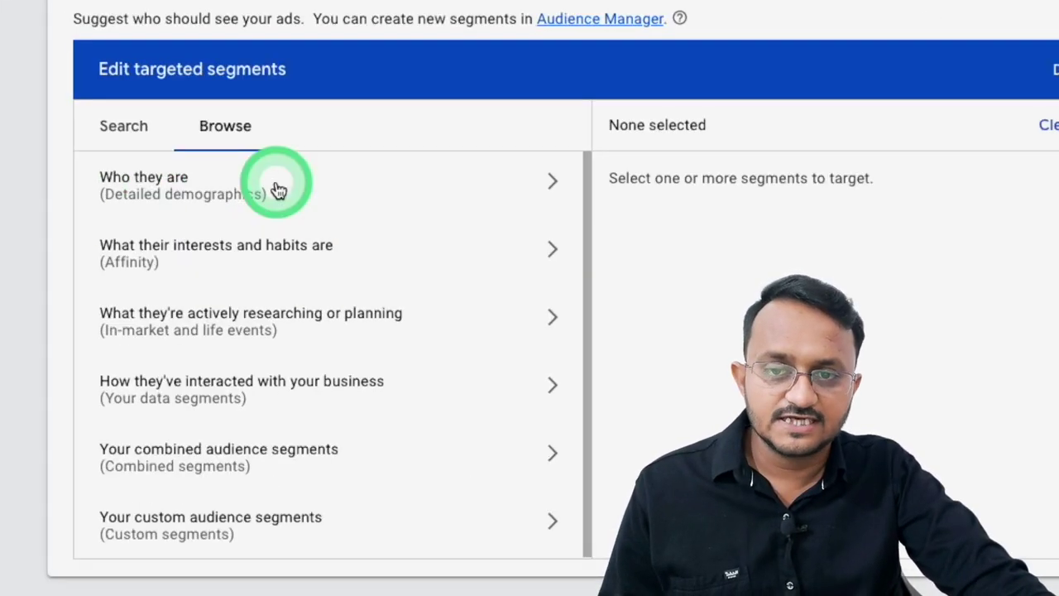
{"action": "left_click", "coordinate": [236, 207]}
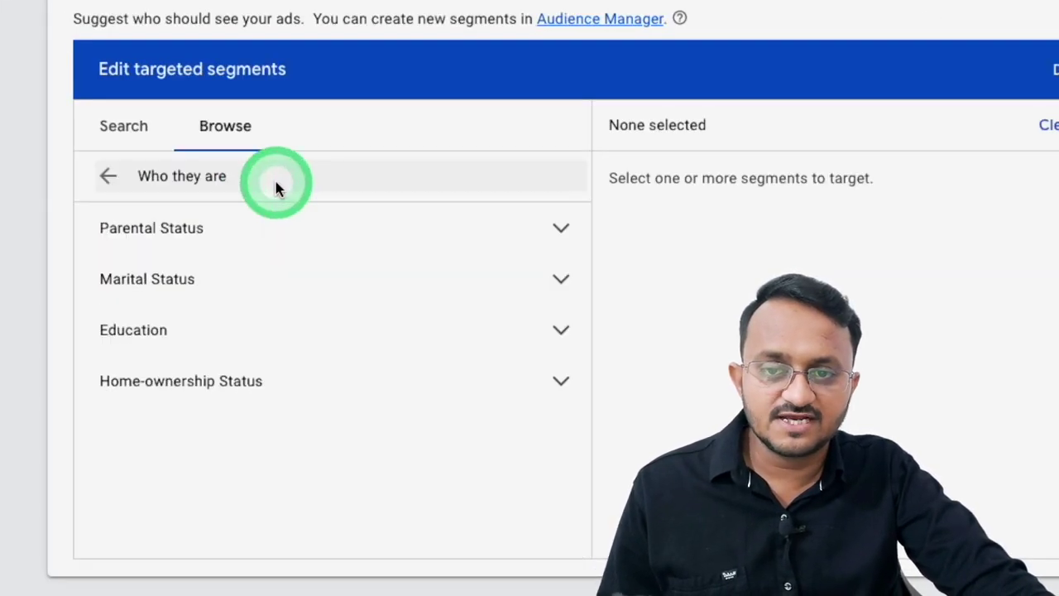
{"action": "left_click", "coordinate": [263, 239]}
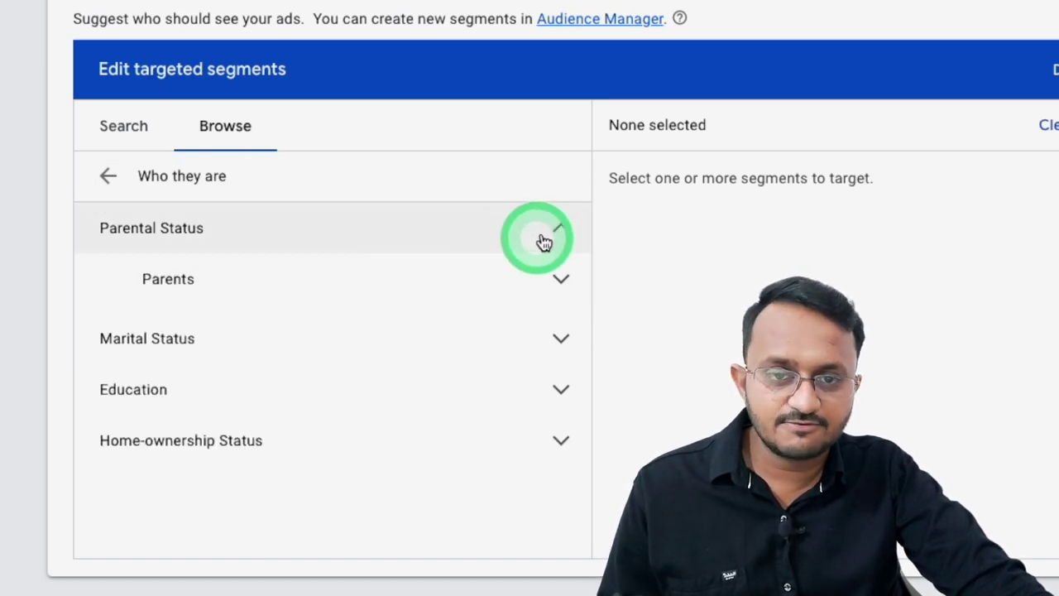
{"action": "left_click", "coordinate": [553, 238]}
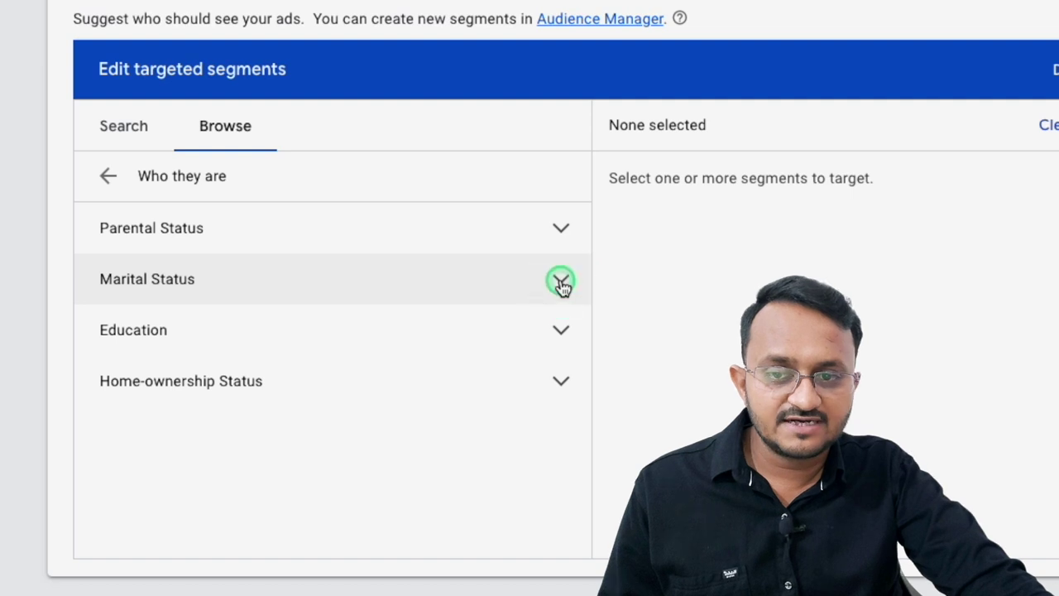
{"action": "left_click", "coordinate": [561, 281]}
{"action": "left_click", "coordinate": [560, 282]}
{"action": "left_click", "coordinate": [561, 332]}
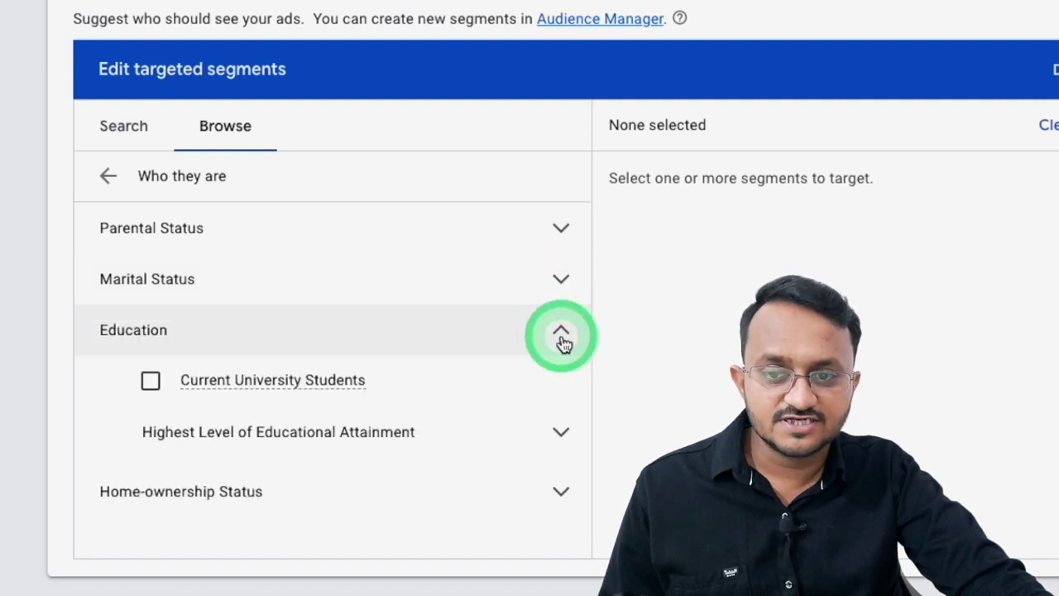
{"action": "left_click", "coordinate": [563, 333]}
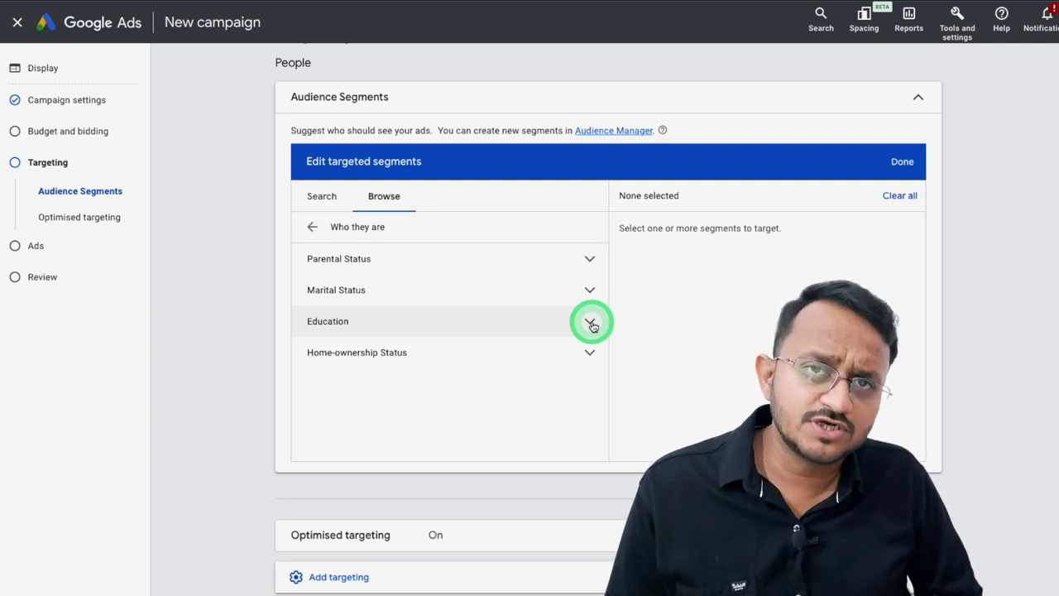
{"action": "left_click", "coordinate": [311, 227]}
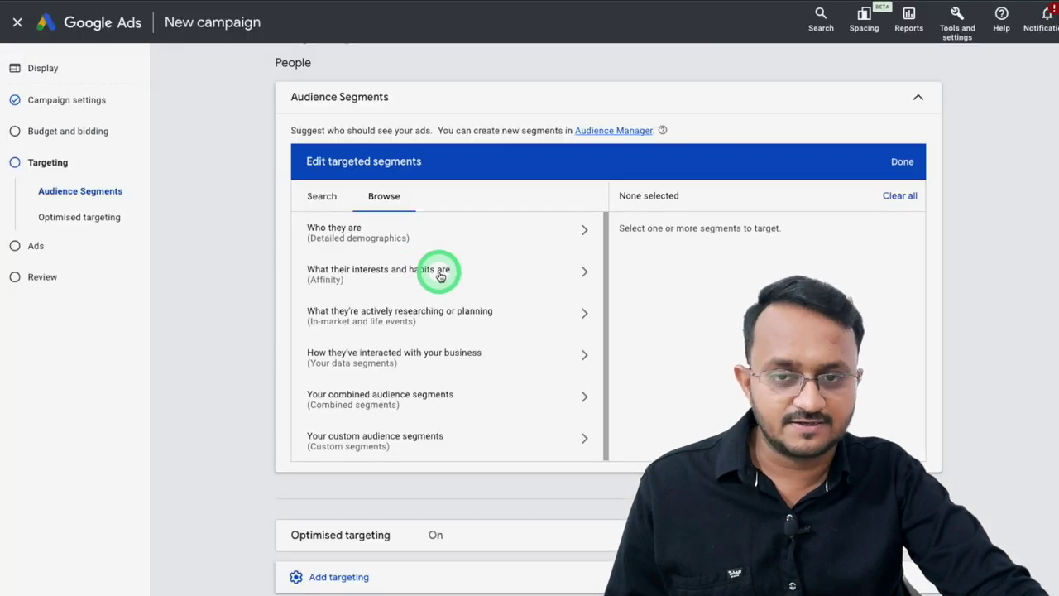
Examine the Affinity segments on interests and habits, looking into Banking & Finance, Beauty & Wellness and Home & Garden
{"action": "left_click", "coordinate": [441, 276]}
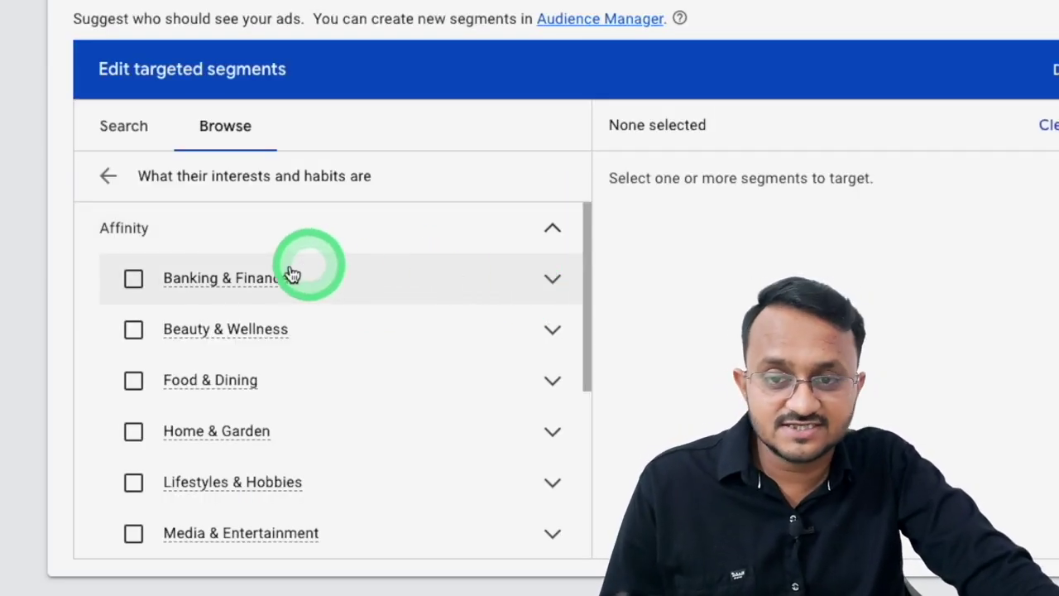
{"action": "mouse_move", "coordinate": [227, 289]}
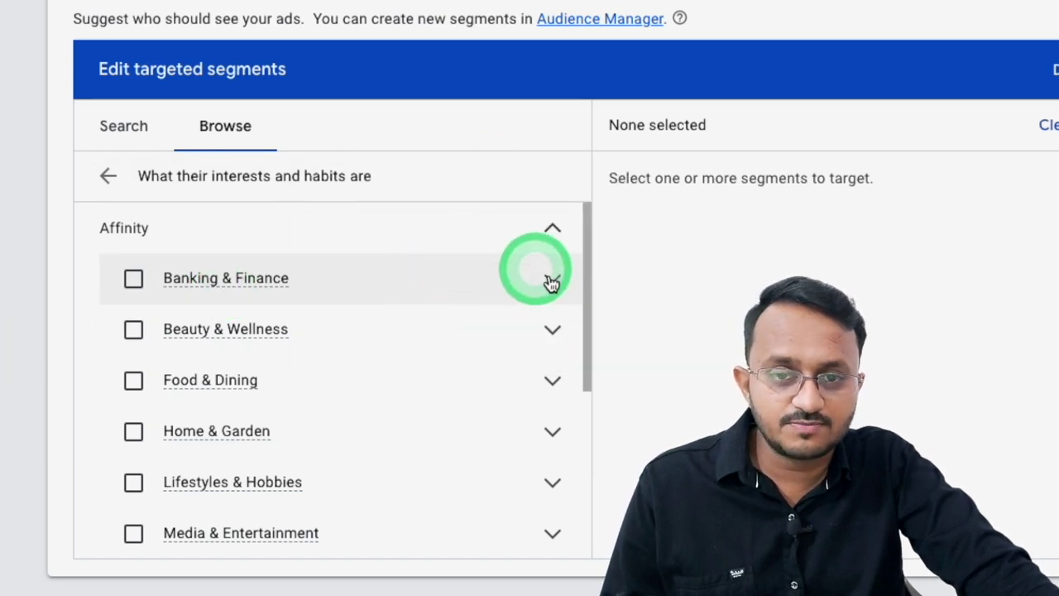
{"action": "left_click", "coordinate": [551, 279]}
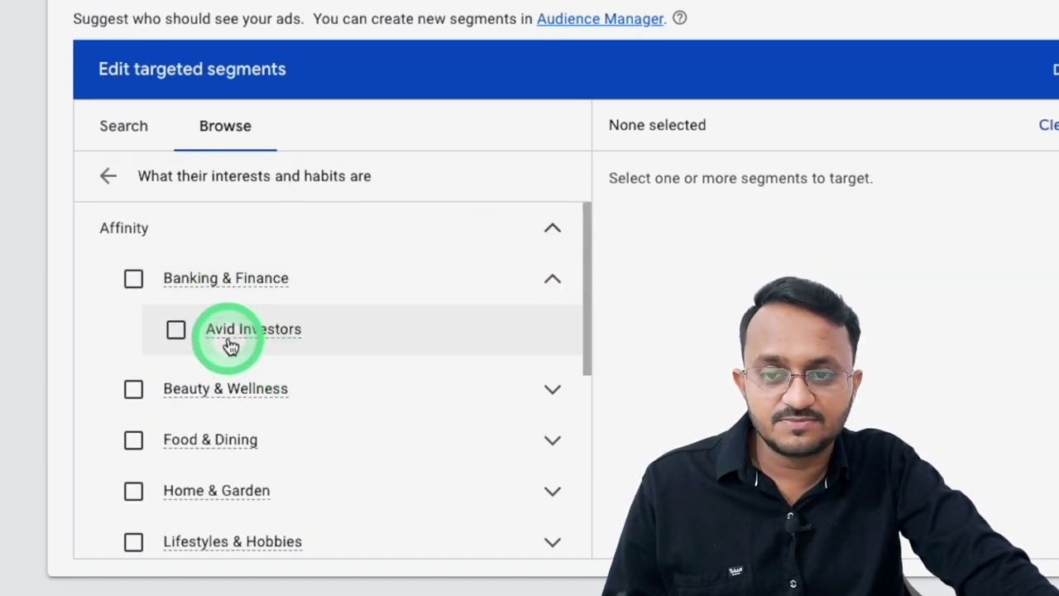
{"action": "left_click", "coordinate": [553, 278]}
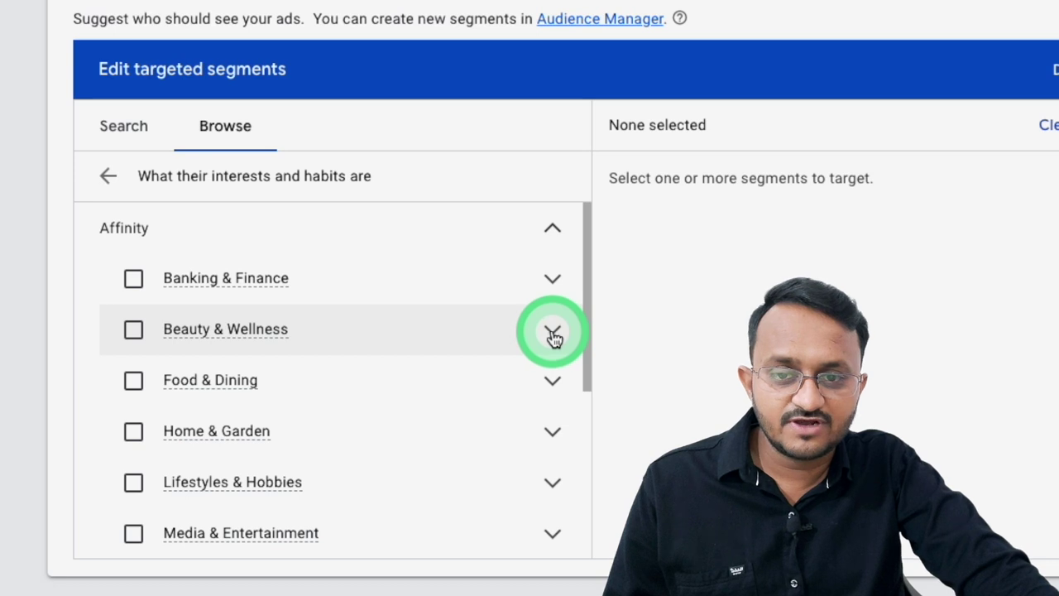
{"action": "left_click", "coordinate": [552, 334]}
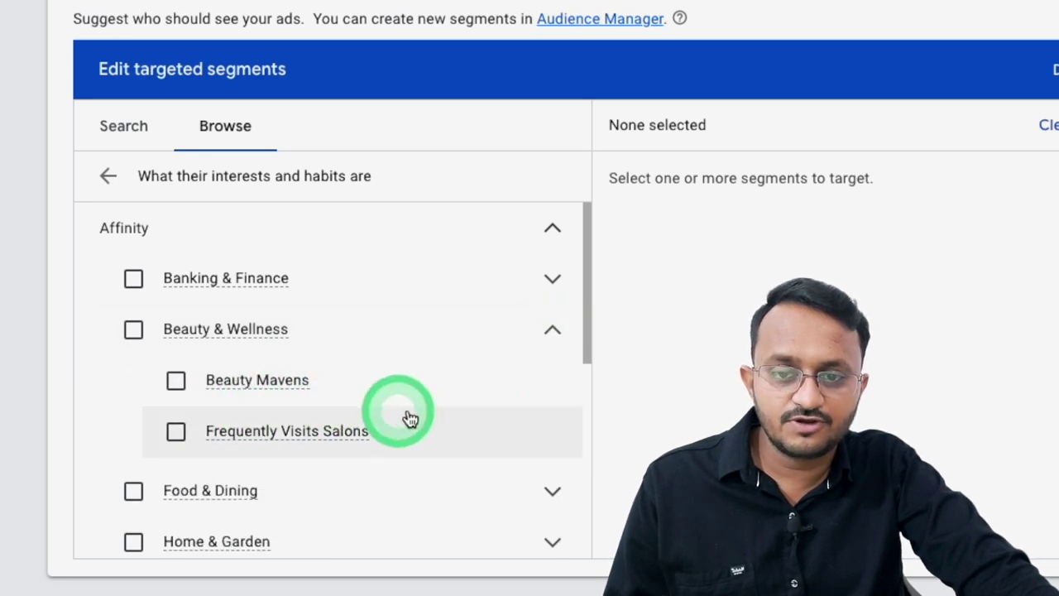
{"action": "left_click", "coordinate": [552, 330]}
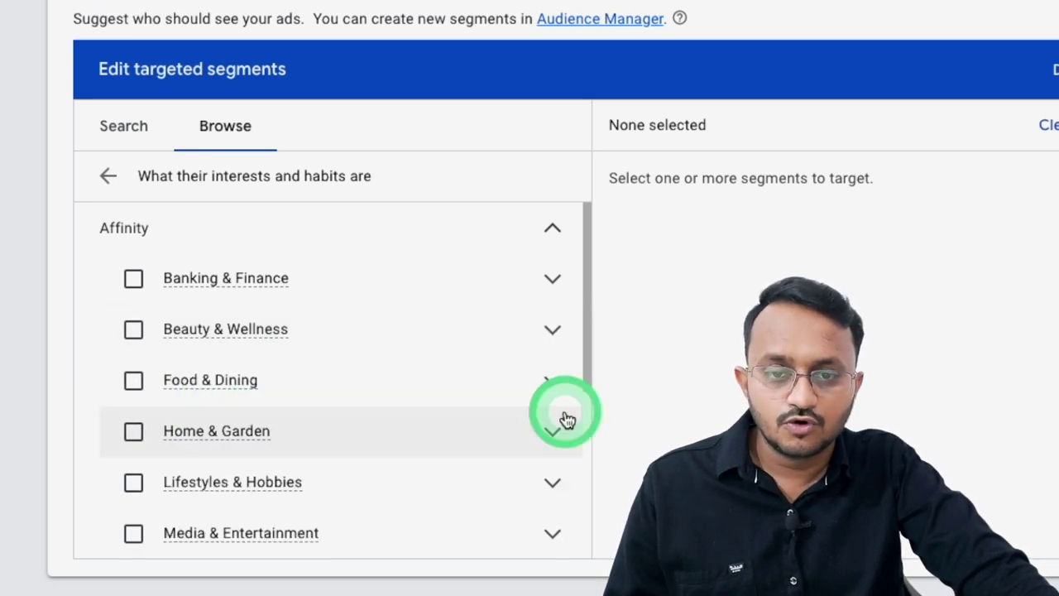
{"action": "left_click", "coordinate": [553, 429]}
{"action": "scroll", "coordinate": [547, 426], "scroll_direction": "down", "scroll_amount": 2}
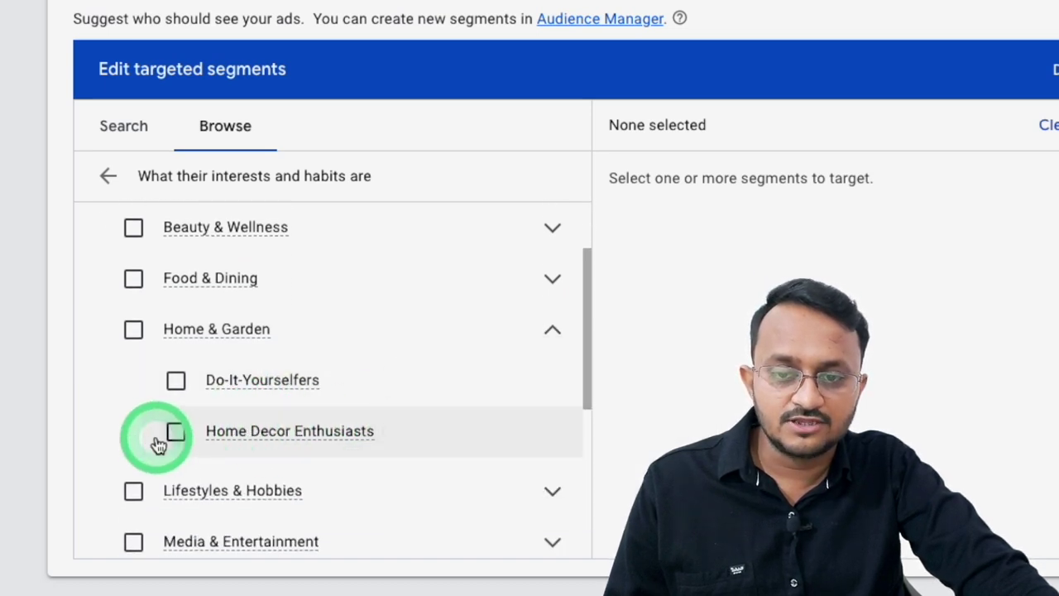
{"action": "left_click", "coordinate": [107, 175]}
{"action": "left_click", "coordinate": [339, 276]}
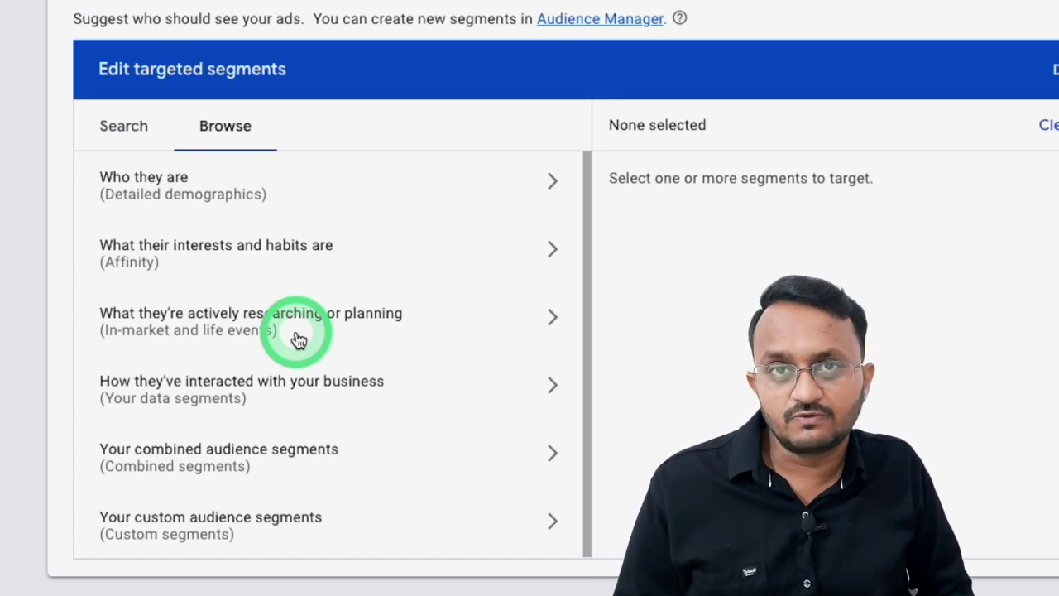
Examine the In-market segments under Beauty & Personal Care and Business & Industrial Products, including the Make-up & Cosmetics details
{"action": "left_click", "coordinate": [298, 340]}
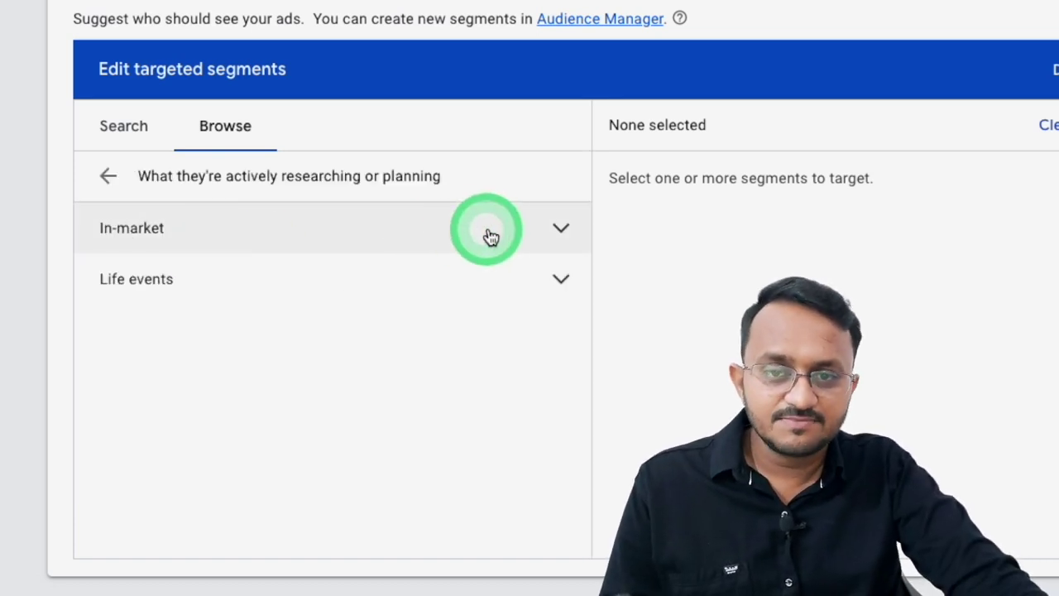
{"action": "left_click", "coordinate": [561, 232]}
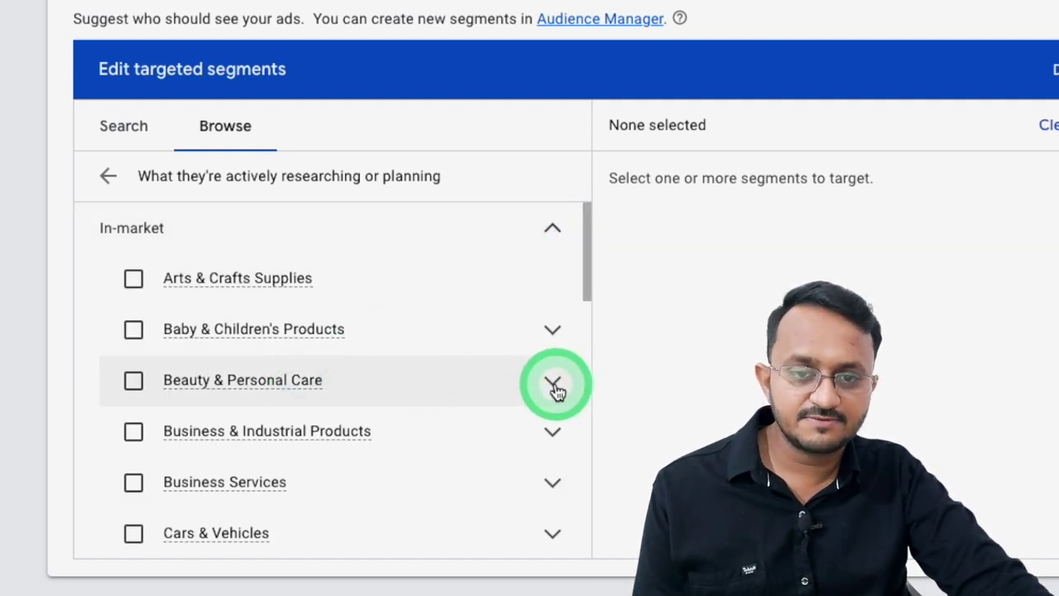
{"action": "left_click", "coordinate": [553, 384]}
{"action": "scroll", "coordinate": [543, 377], "scroll_direction": "down", "scroll_amount": 2}
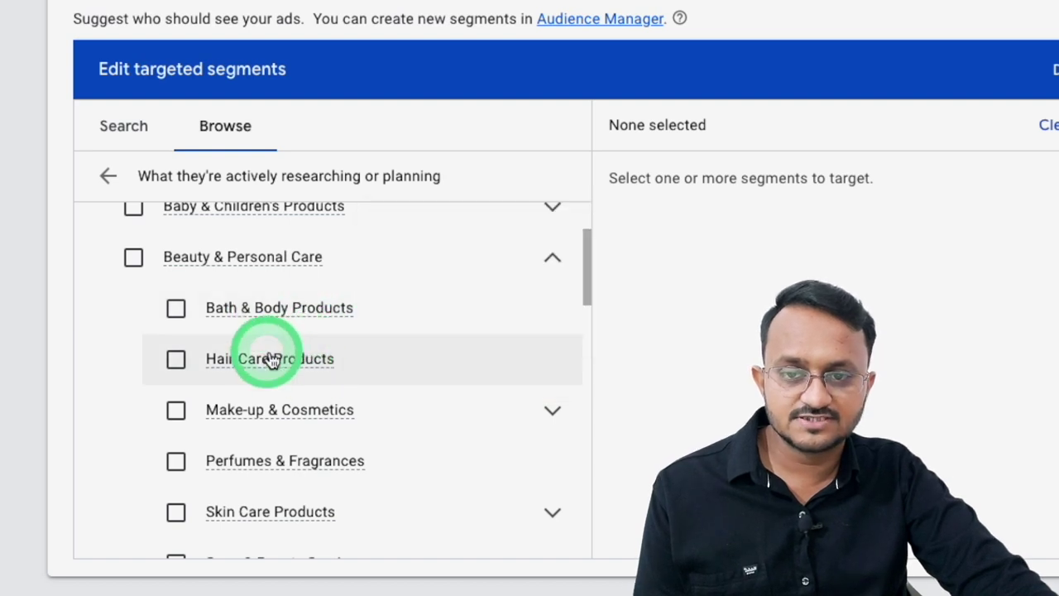
{"action": "mouse_move", "coordinate": [364, 428]}
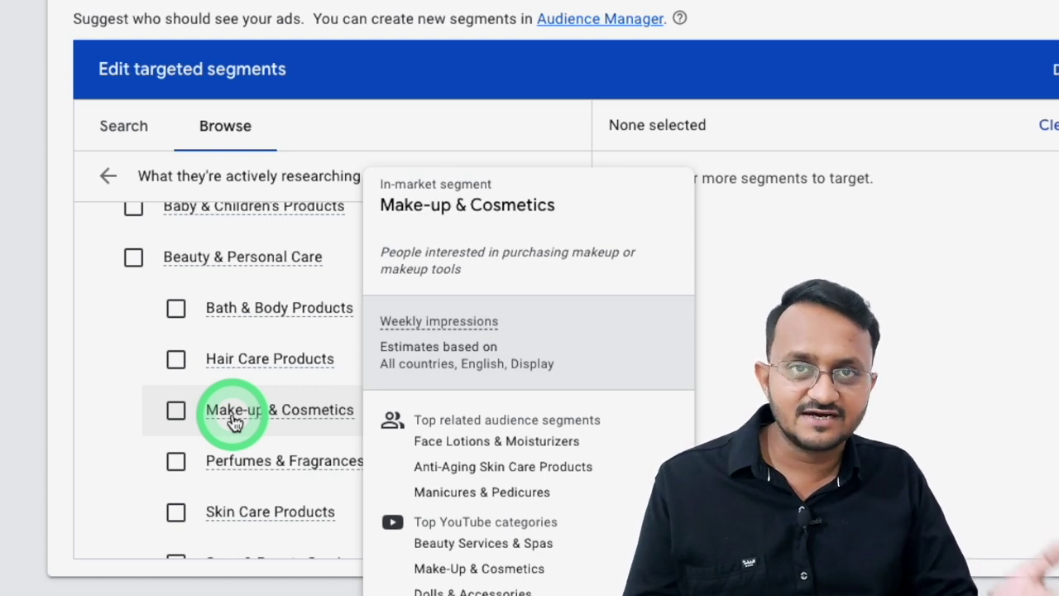
{"action": "scroll", "coordinate": [224, 430], "scroll_direction": "down", "scroll_amount": 3}
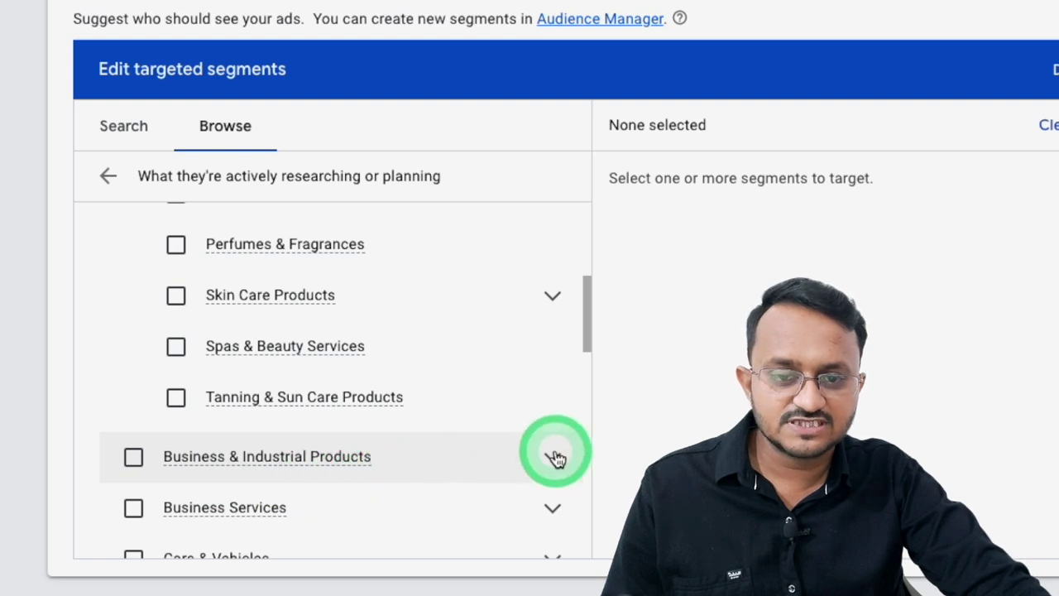
{"action": "left_click", "coordinate": [521, 460]}
{"action": "scroll", "coordinate": [523, 414], "scroll_direction": "down", "scroll_amount": 3}
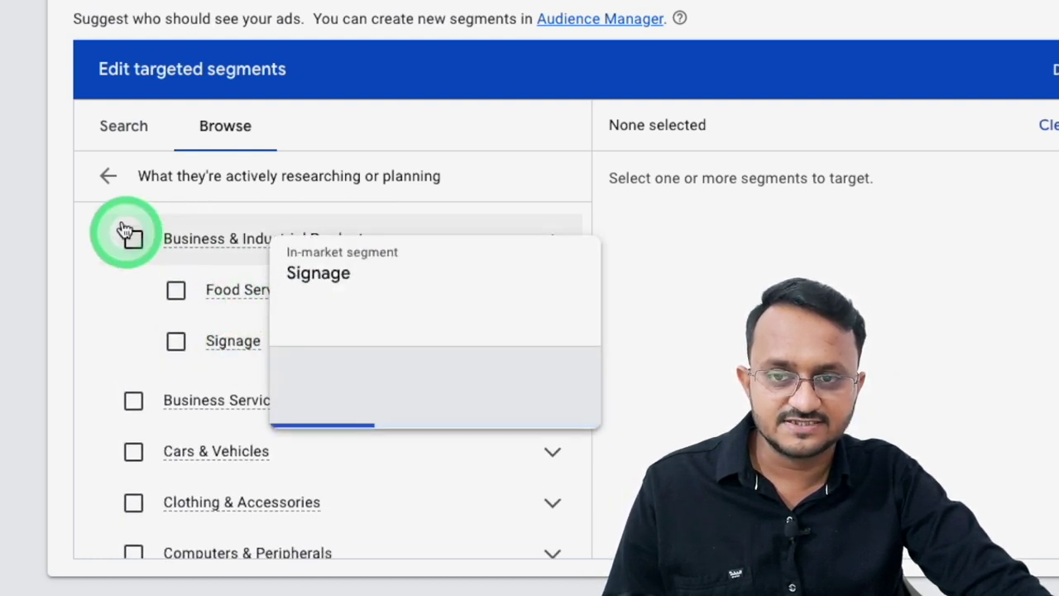
{"action": "left_click", "coordinate": [108, 176]}
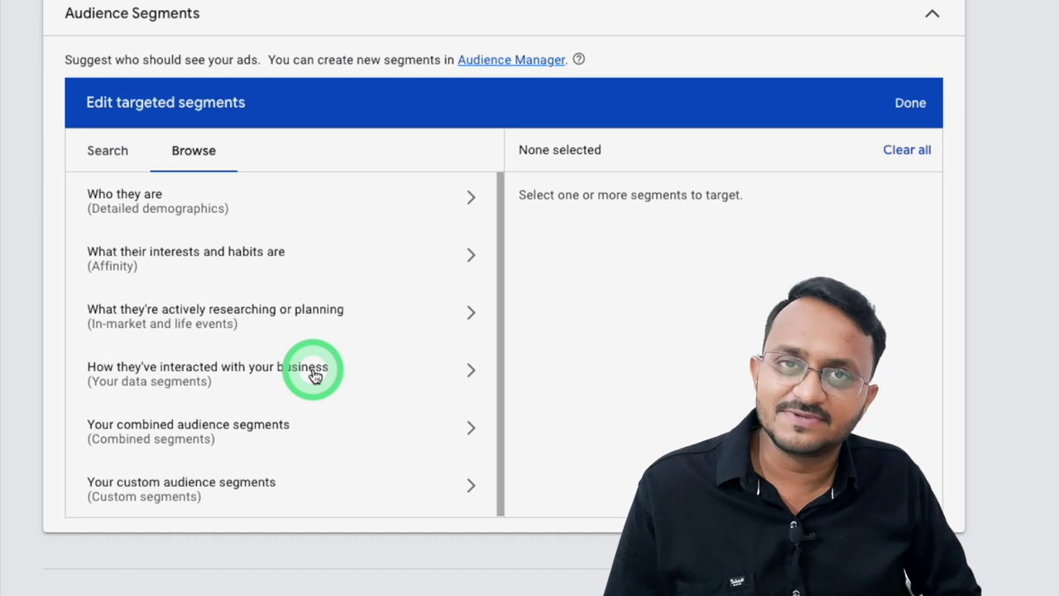
Review the Website visitors lists among the segments for people who have interacted with the business
{"action": "left_click", "coordinate": [252, 374]}
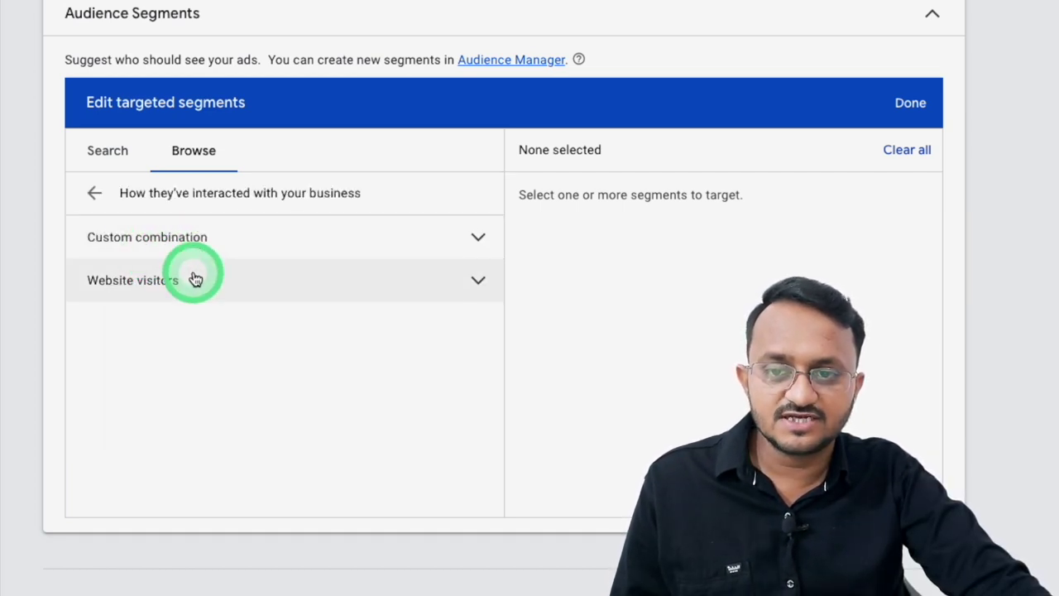
{"action": "left_click", "coordinate": [480, 283]}
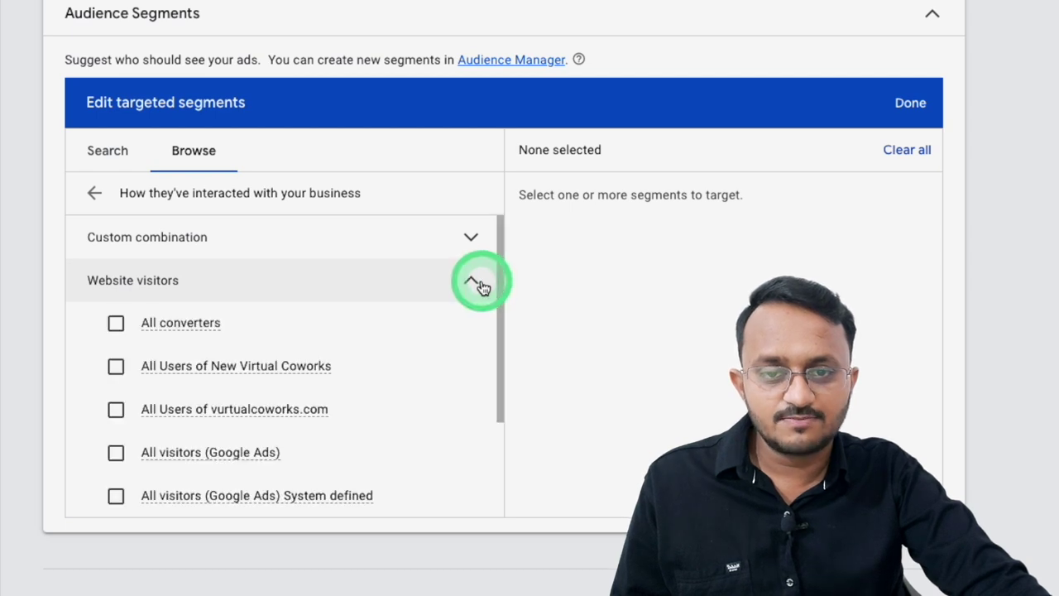
{"action": "scroll", "coordinate": [441, 342], "scroll_direction": "down", "scroll_amount": 2}
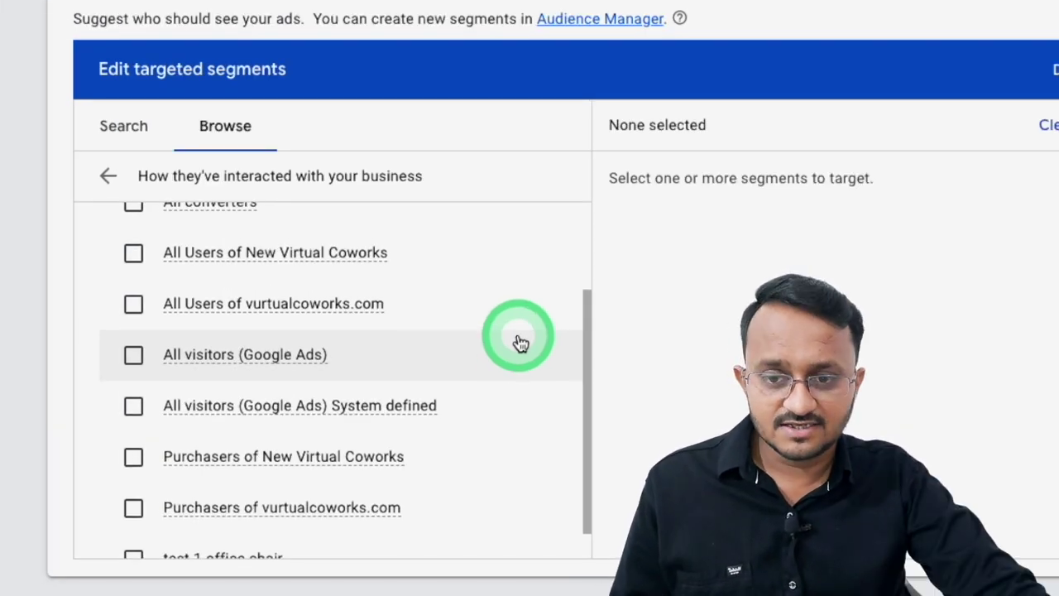
{"action": "scroll", "coordinate": [515, 351], "scroll_direction": "down", "scroll_amount": 1}
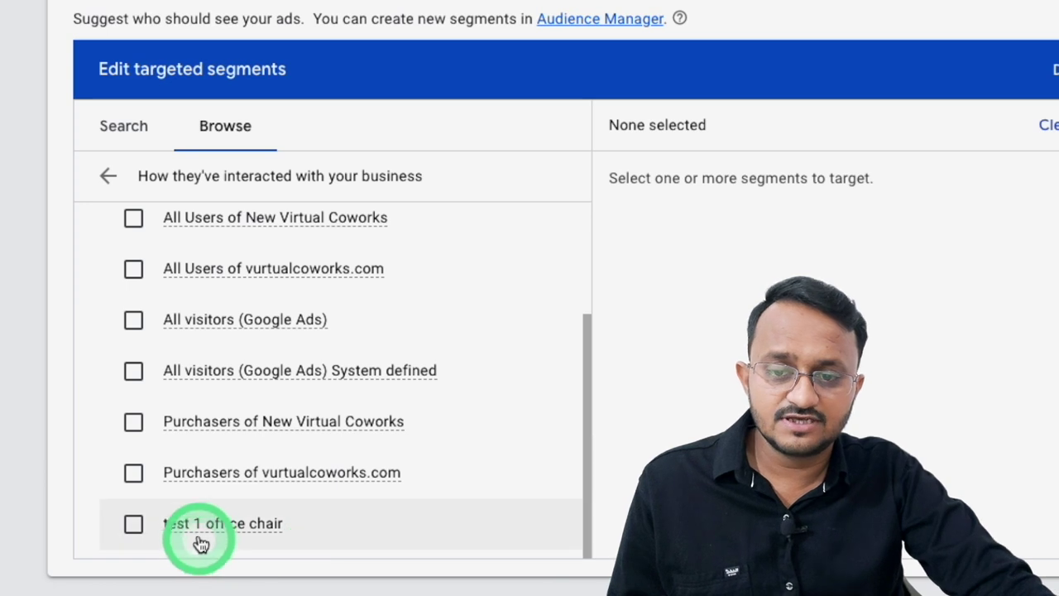
{"action": "mouse_move", "coordinate": [171, 534]}
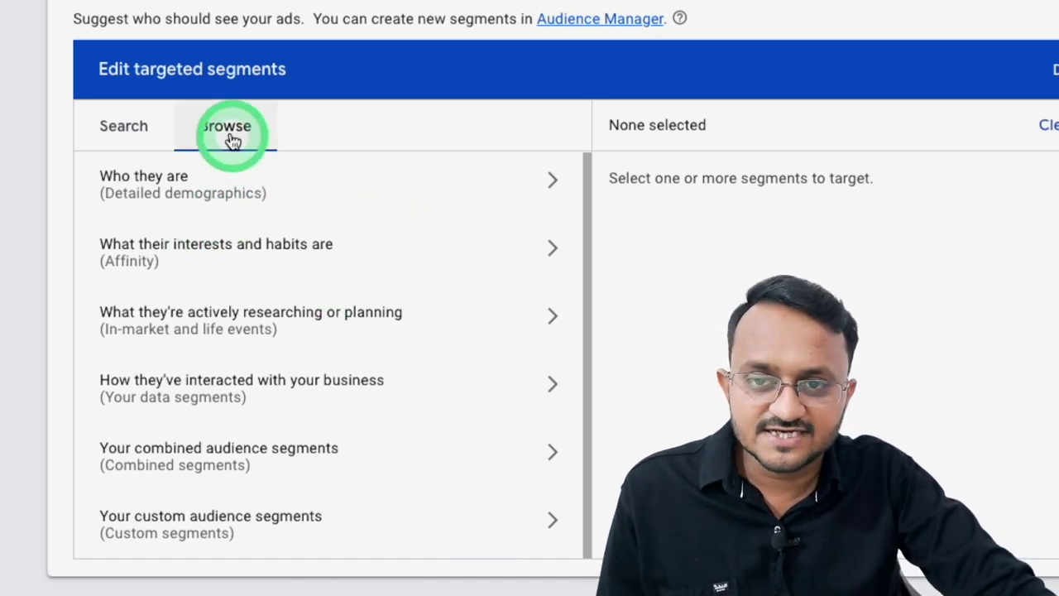
Search the audience segments for "chair"
{"action": "left_click", "coordinate": [130, 130]}
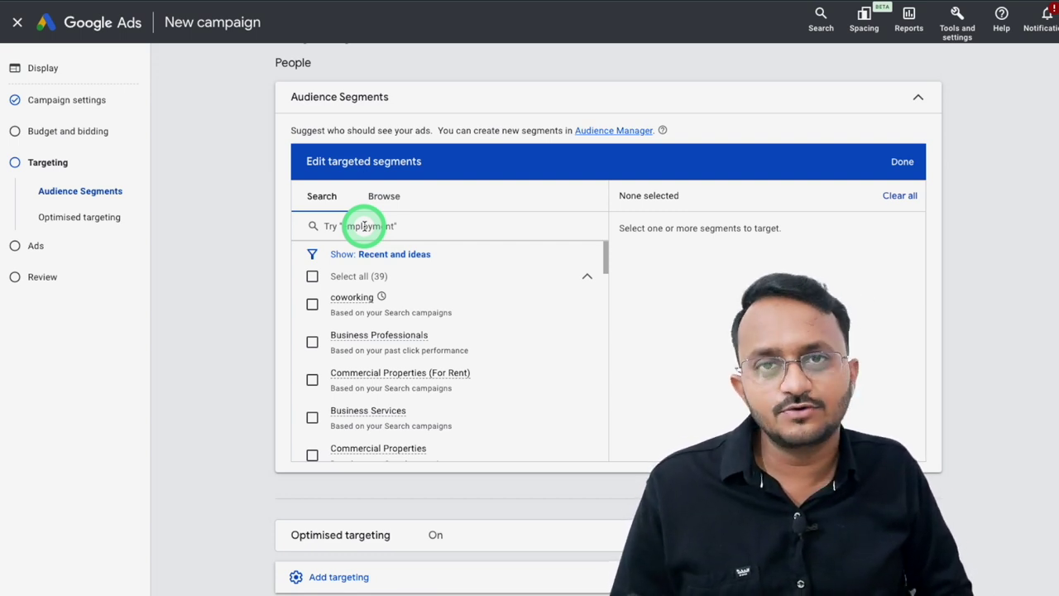
{"action": "type", "text": "chair"}
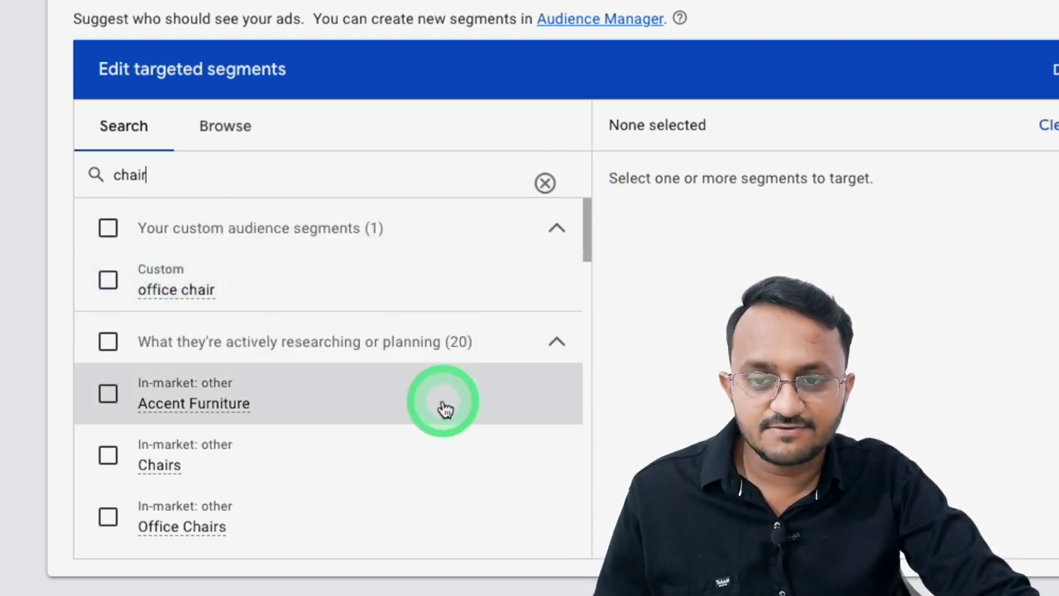
Target the in-market Office Chairs and Office Furniture segments plus the custom office chair segment, and save the selection
{"action": "scroll", "coordinate": [609, 377], "scroll_direction": "down", "scroll_amount": 1}
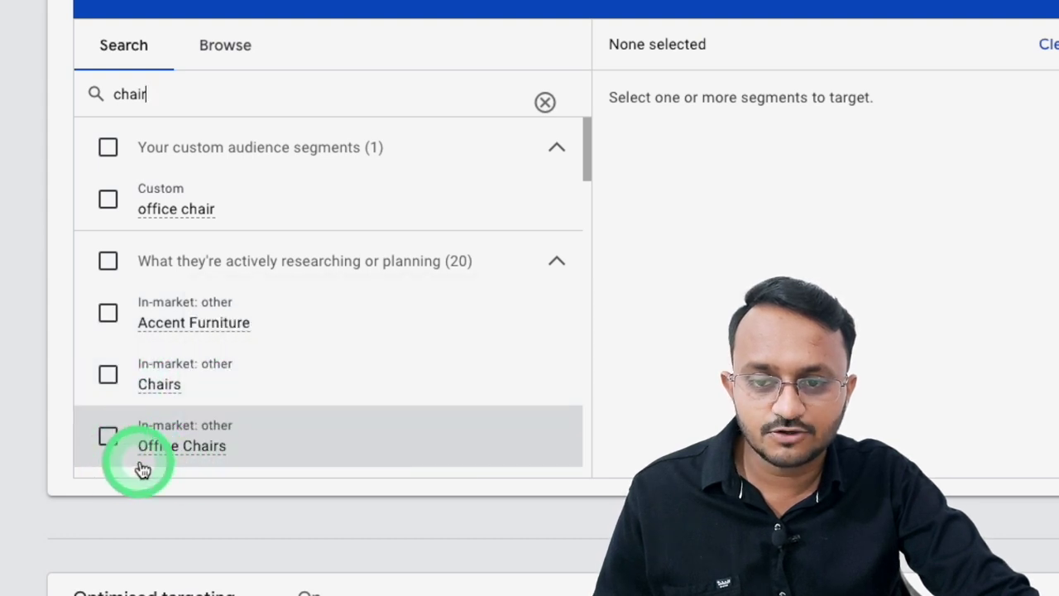
{"action": "scroll", "coordinate": [489, 380], "scroll_direction": "down", "scroll_amount": 2}
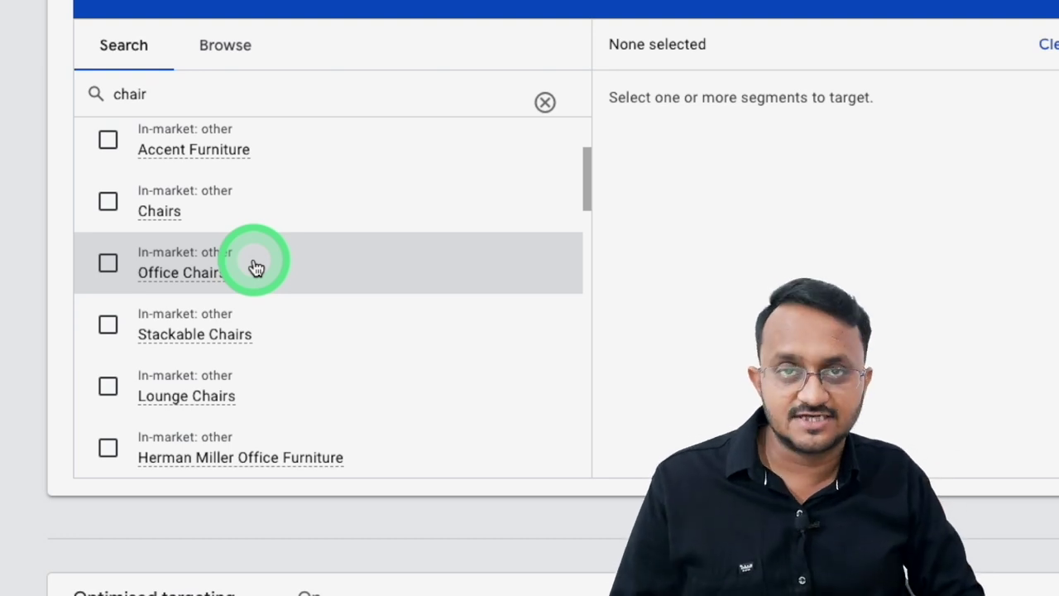
{"action": "left_click", "coordinate": [110, 265]}
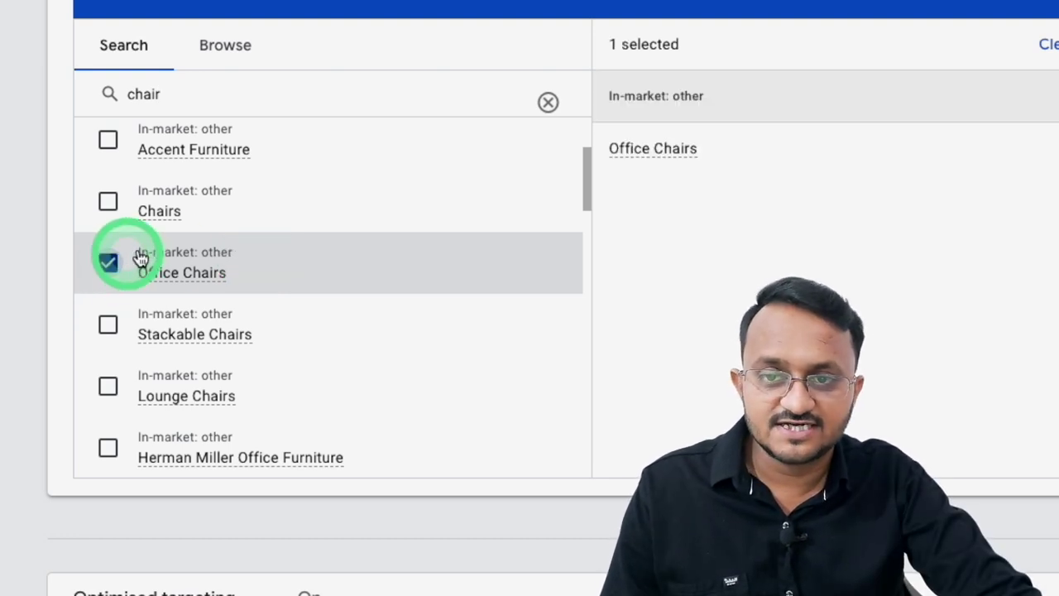
{"action": "scroll", "coordinate": [180, 303], "scroll_direction": "up", "scroll_amount": 2}
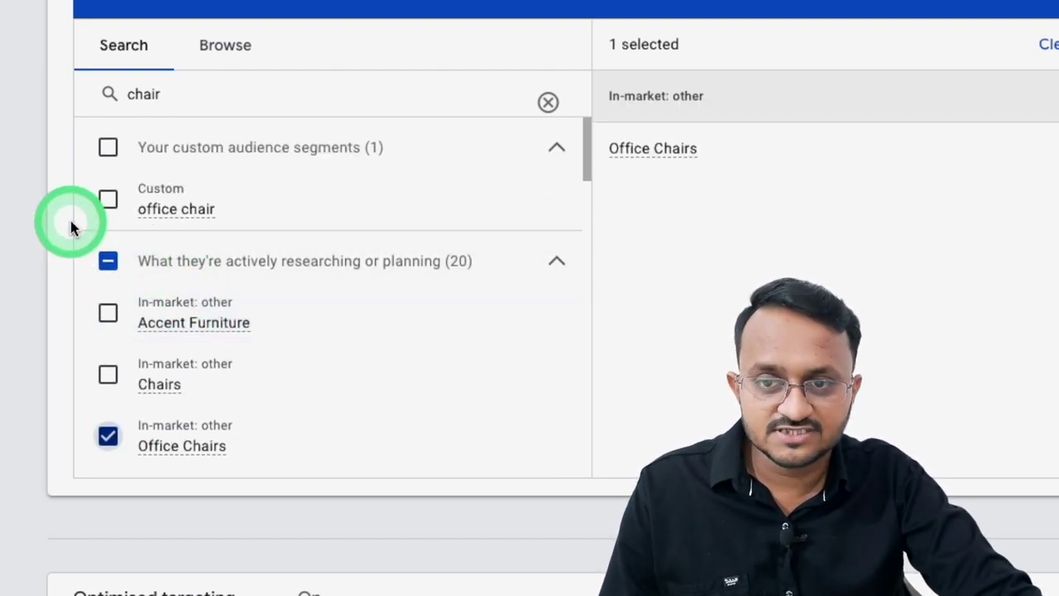
{"action": "left_click", "coordinate": [108, 193]}
{"action": "scroll", "coordinate": [273, 281], "scroll_direction": "down", "scroll_amount": 2}
{"action": "scroll", "coordinate": [306, 302], "scroll_direction": "down", "scroll_amount": 3}
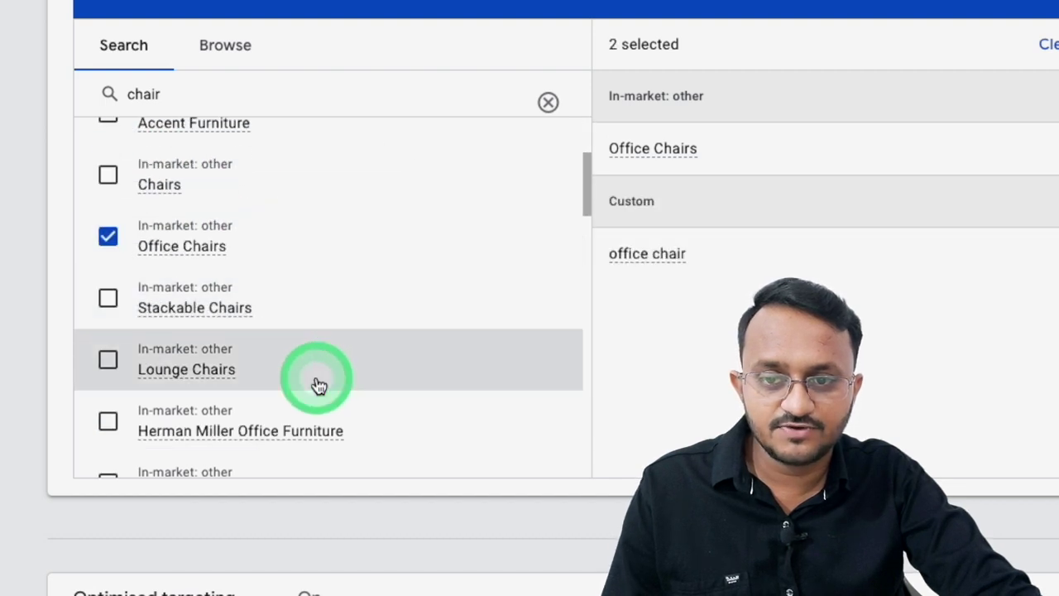
{"action": "scroll", "coordinate": [320, 274], "scroll_direction": "down", "scroll_amount": 3}
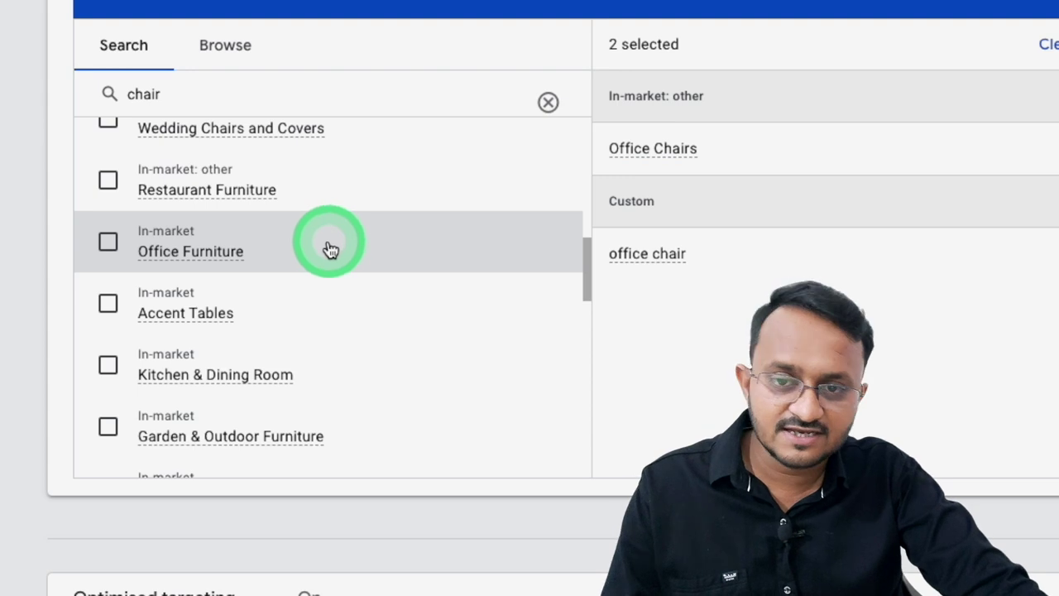
{"action": "left_click", "coordinate": [109, 242]}
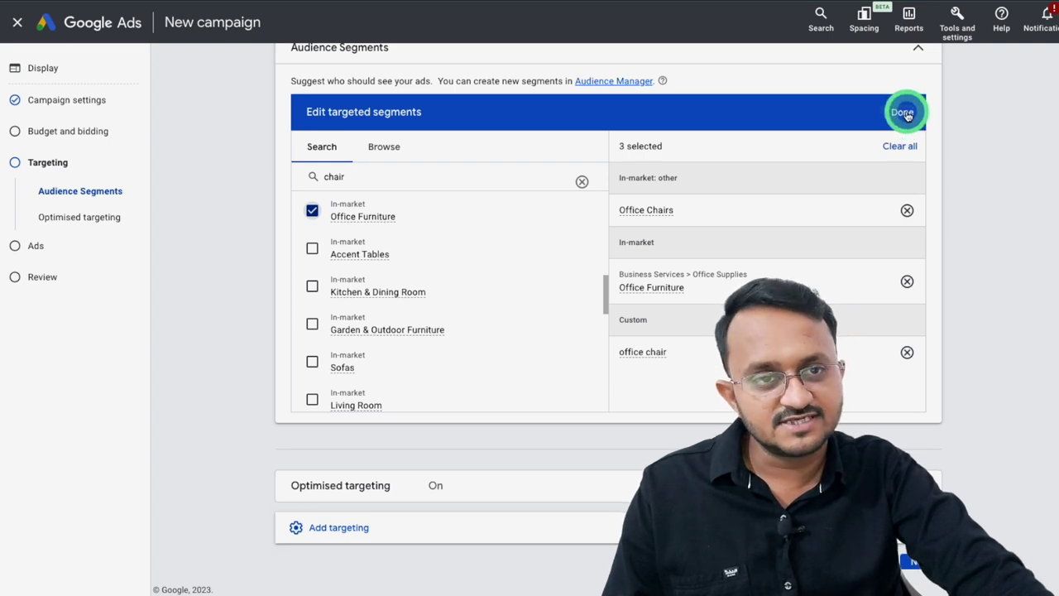
{"action": "left_click", "coordinate": [908, 118]}
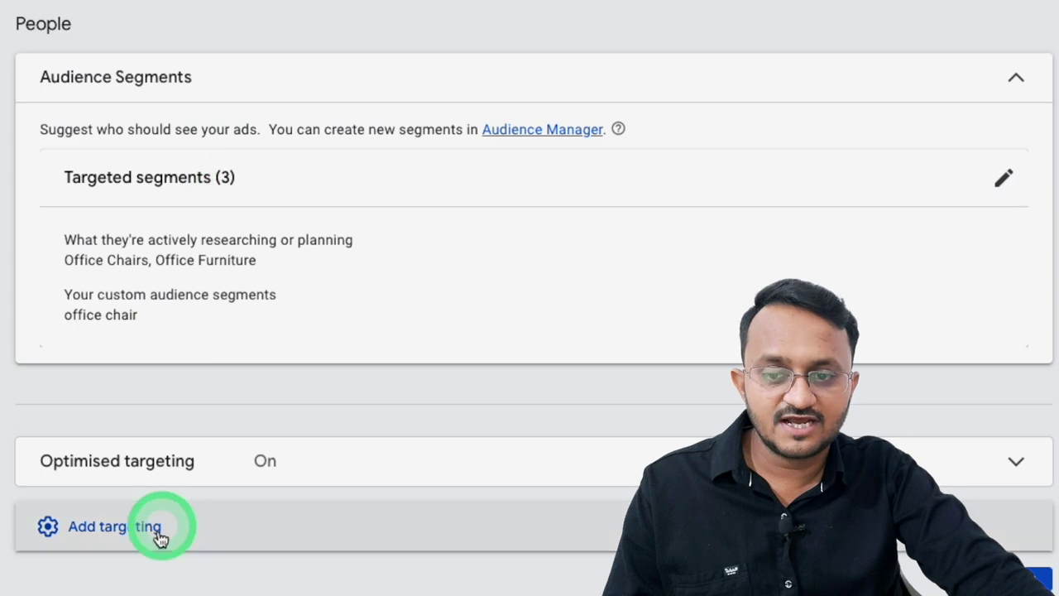
Add Demographics and Keywords targeting to the campaign, leaving the targeted keywords list empty
{"action": "left_click", "coordinate": [133, 530]}
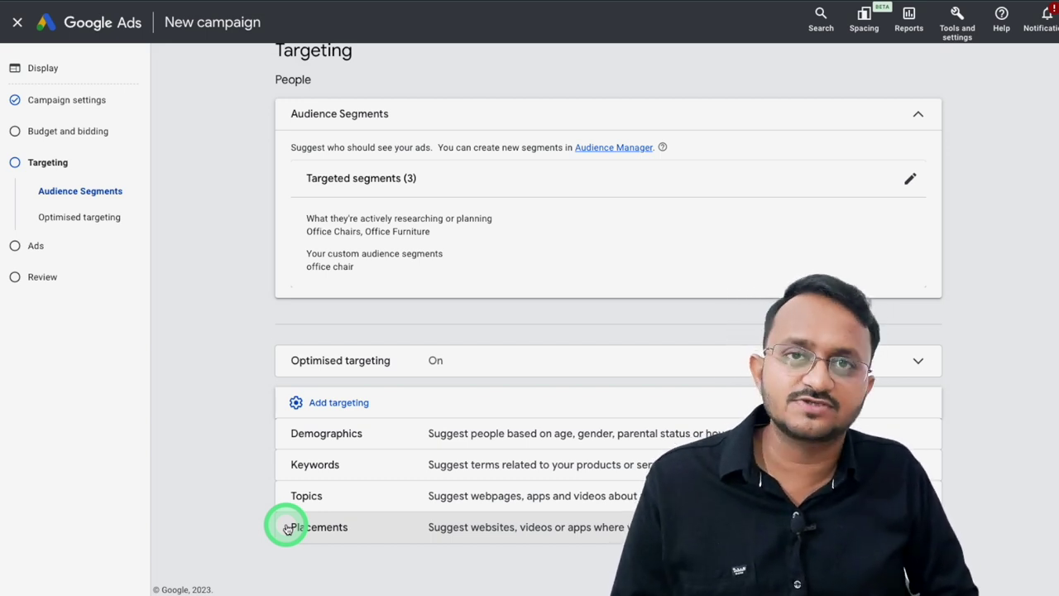
{"action": "left_click", "coordinate": [491, 433]}
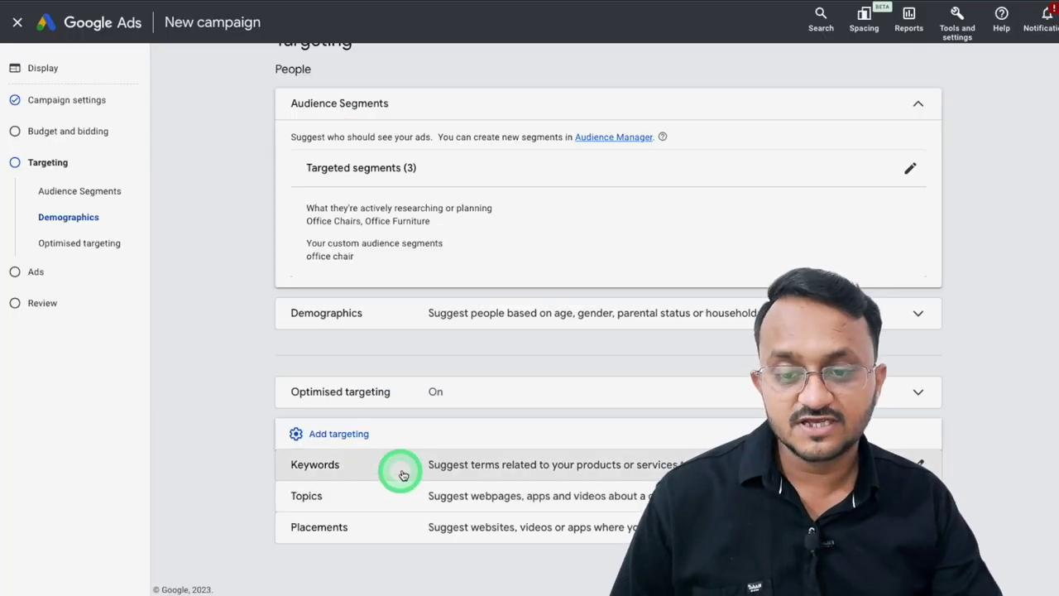
{"action": "left_click", "coordinate": [438, 469]}
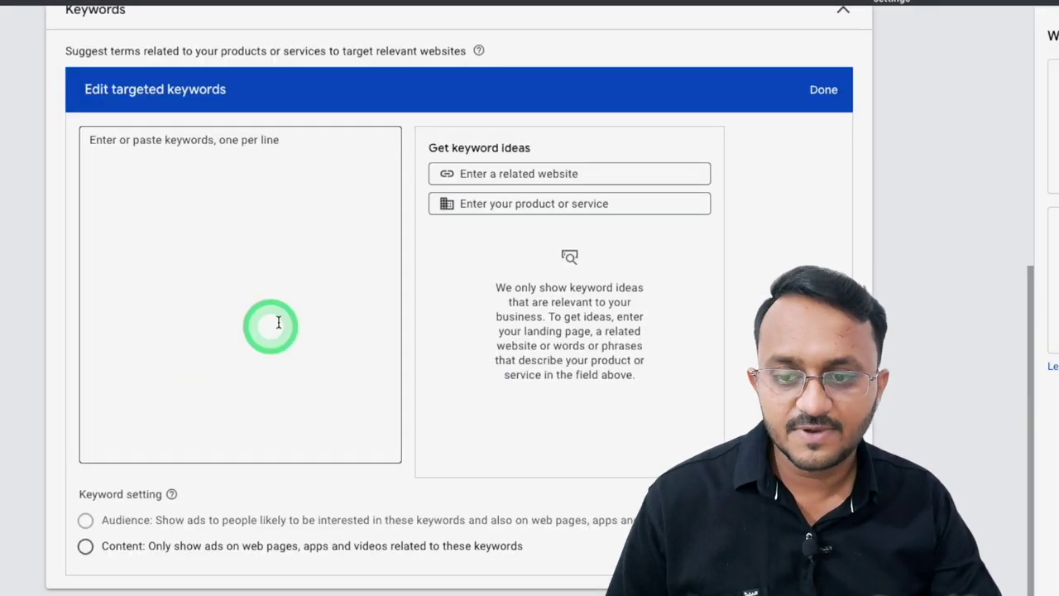
{"action": "left_click", "coordinate": [136, 179]}
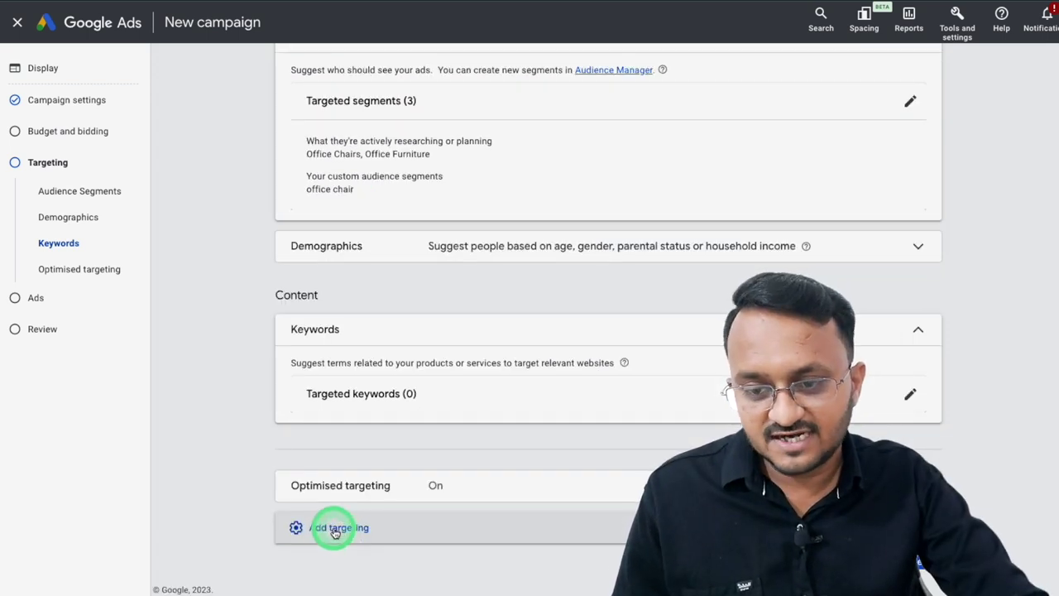
Add Topics and Placements targeting to the campaign
{"action": "left_click", "coordinate": [334, 528]}
{"action": "left_click", "coordinate": [339, 499]}
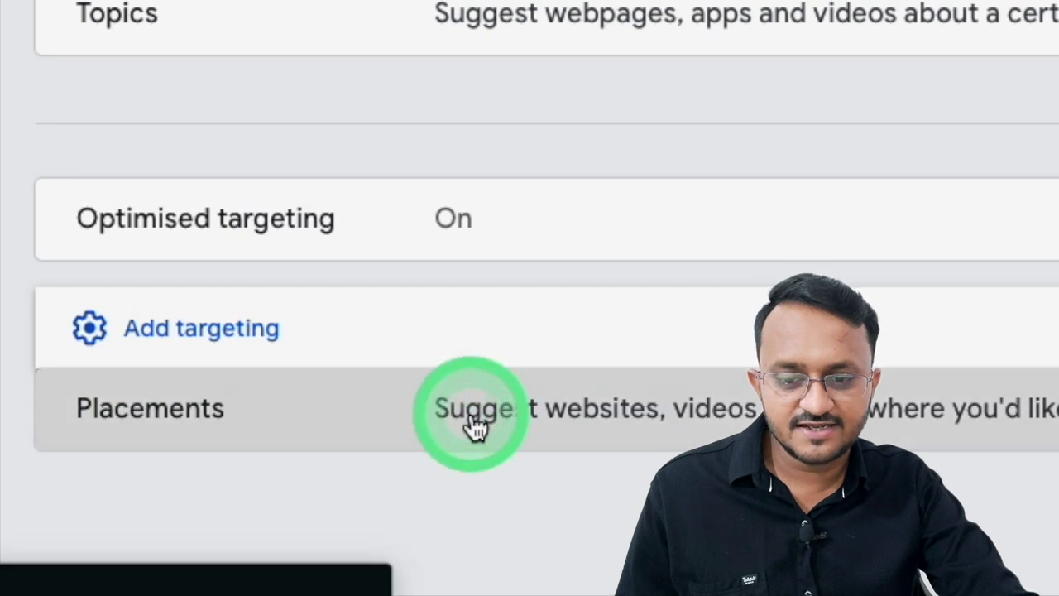
{"action": "left_click", "coordinate": [475, 426]}
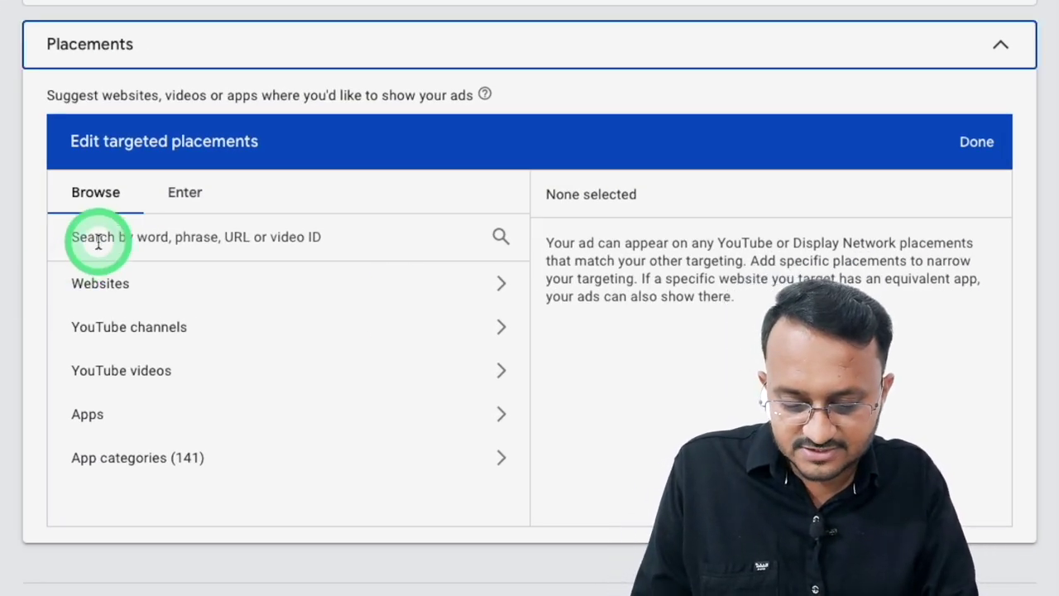
Search the targeted placements for "chair" and review the matching websites with their weekly impressions
{"action": "left_click", "coordinate": [96, 238]}
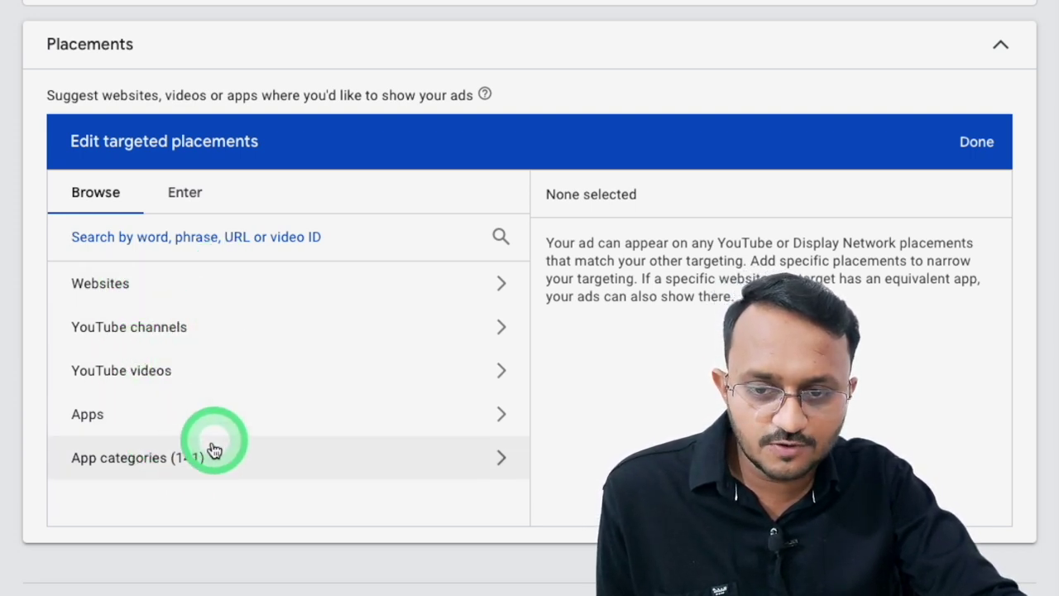
{"action": "left_click", "coordinate": [140, 242]}
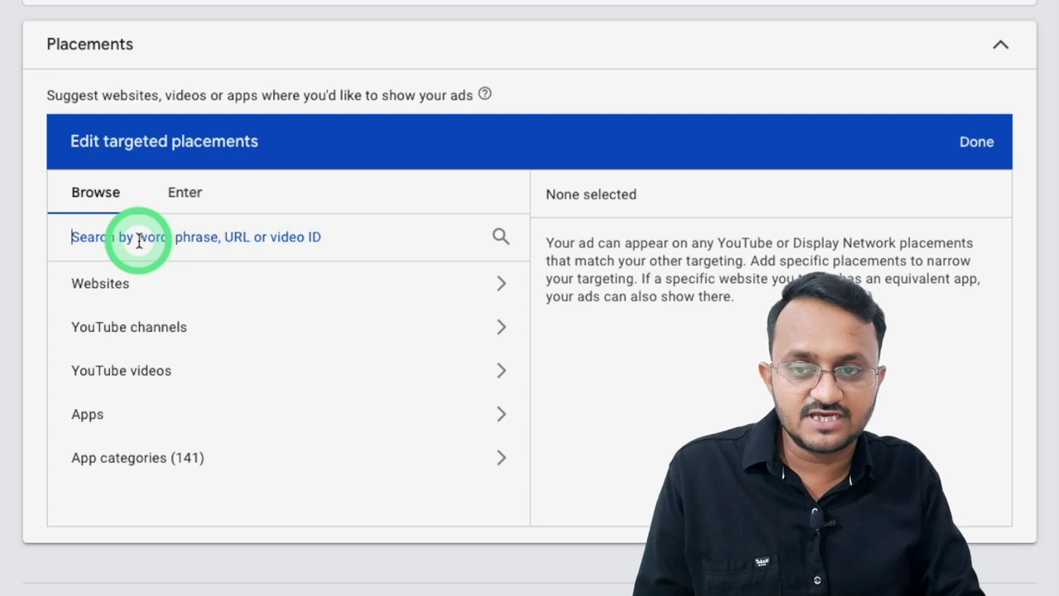
{"action": "type", "text": "chair"}
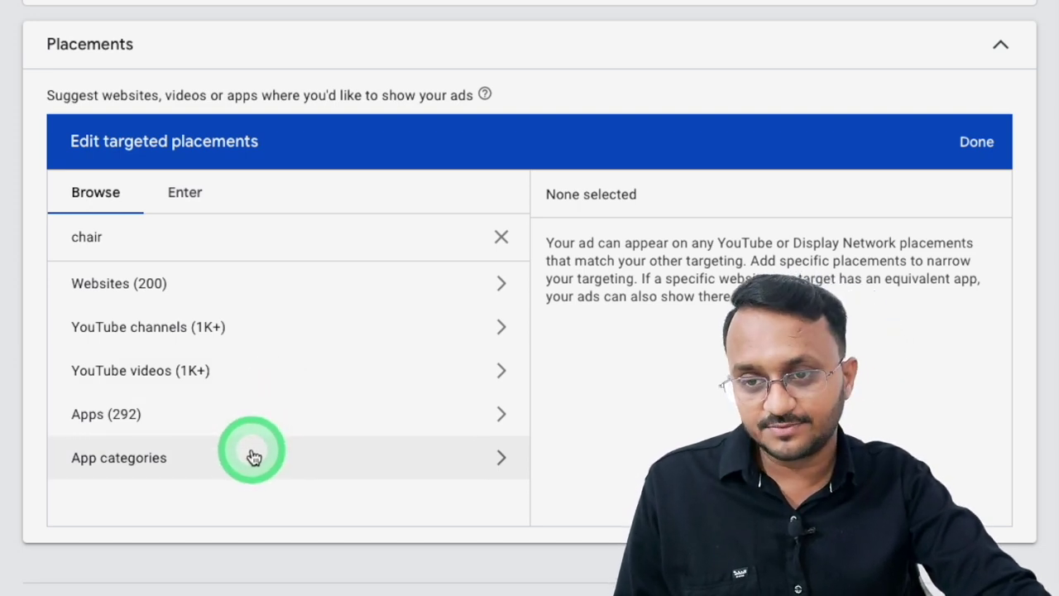
{"action": "left_click", "coordinate": [504, 283]}
{"action": "scroll", "coordinate": [402, 362], "scroll_direction": "down", "scroll_amount": 5}
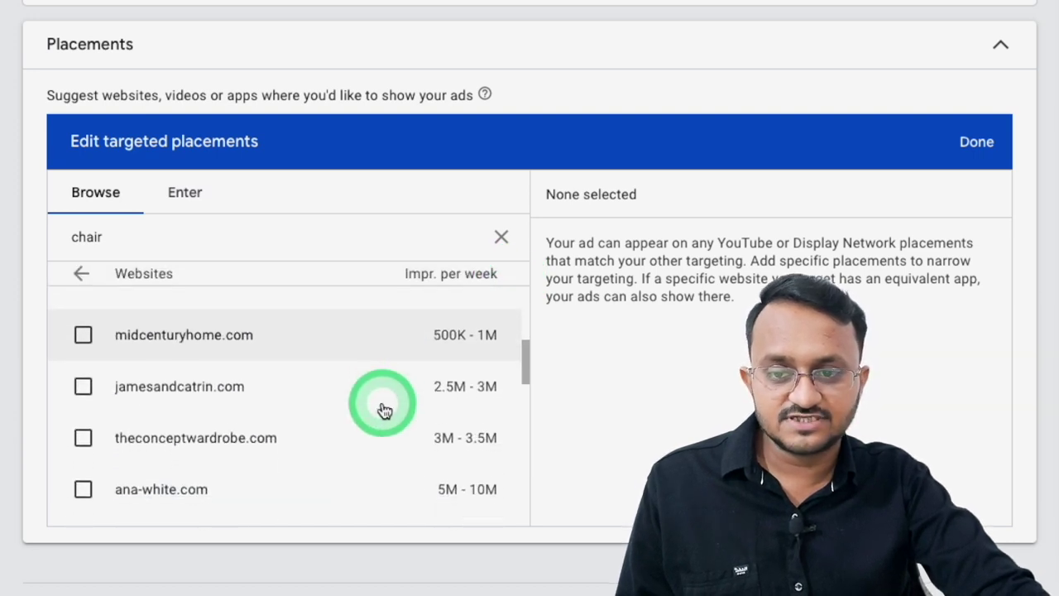
{"action": "scroll", "coordinate": [384, 411], "scroll_direction": "down", "scroll_amount": 3}
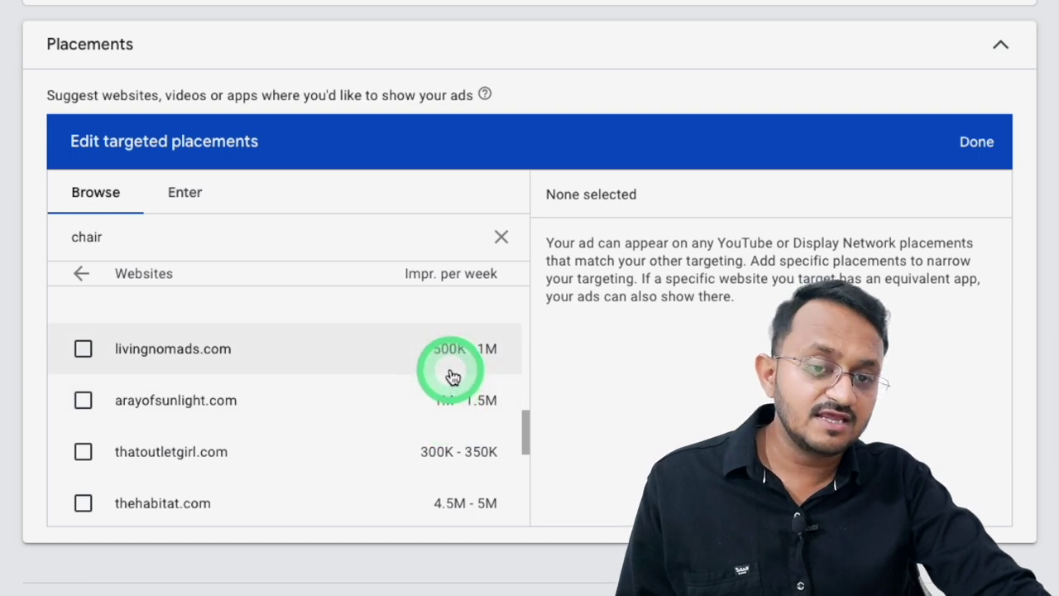
{"action": "scroll", "coordinate": [443, 408], "scroll_direction": "down", "scroll_amount": 1}
{"action": "scroll", "coordinate": [442, 409], "scroll_direction": "down", "scroll_amount": 3}
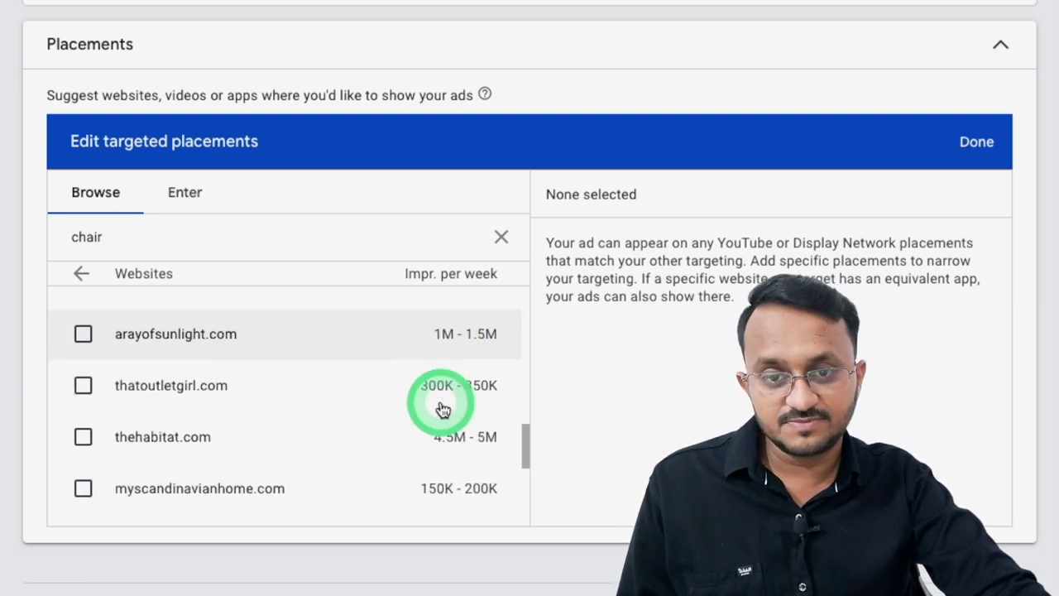
{"action": "scroll", "coordinate": [446, 399], "scroll_direction": "down", "scroll_amount": 2}
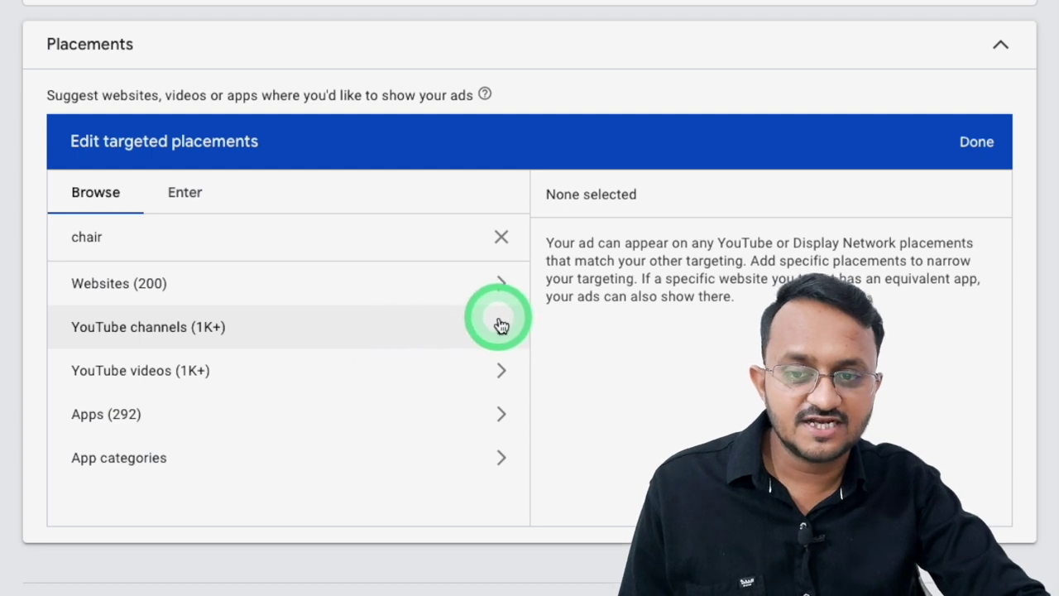
Review the YouTube channels and YouTube videos offered as placements for "chair"
{"action": "left_click", "coordinate": [500, 326]}
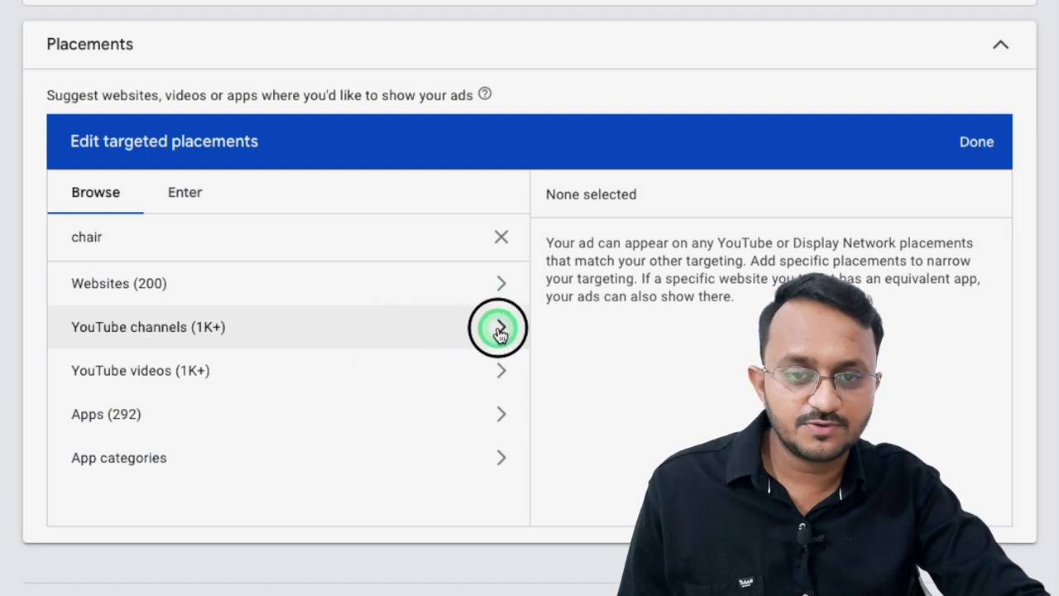
{"action": "scroll", "coordinate": [489, 339], "scroll_direction": "down", "scroll_amount": 5}
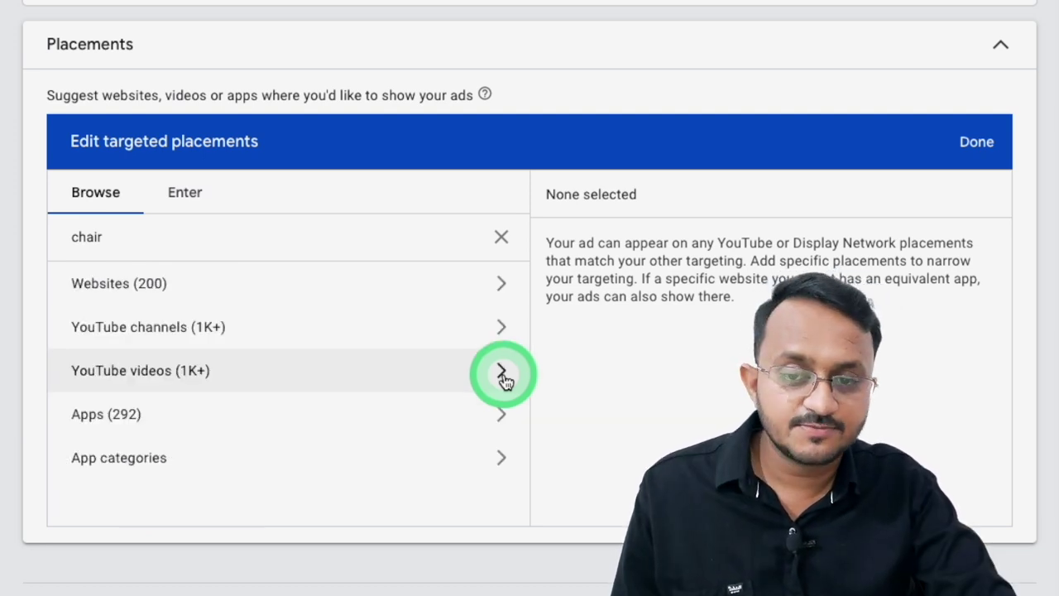
{"action": "left_click", "coordinate": [502, 373]}
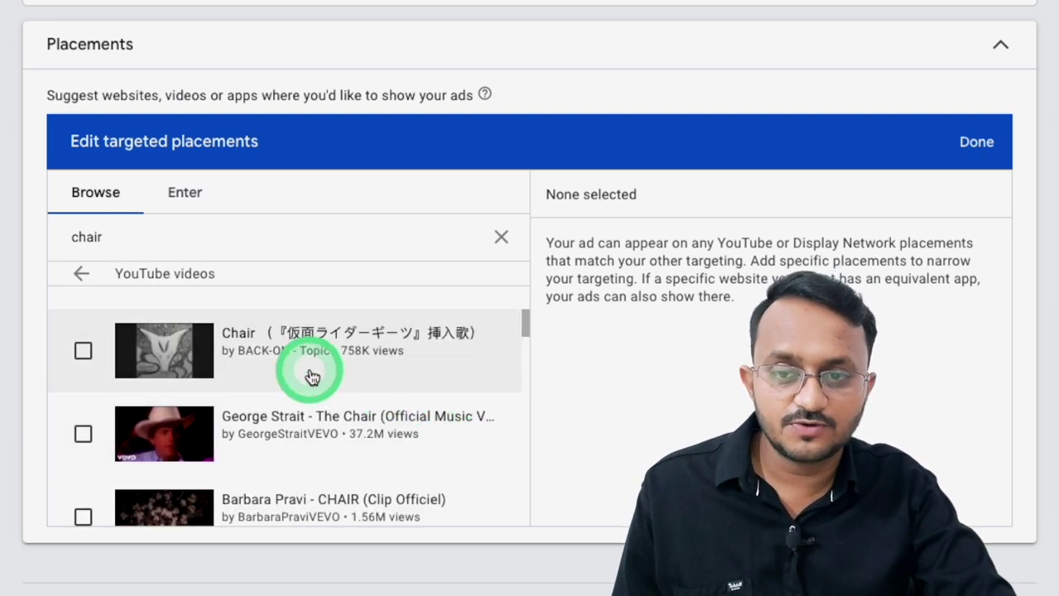
{"action": "scroll", "coordinate": [337, 381], "scroll_direction": "down", "scroll_amount": 2}
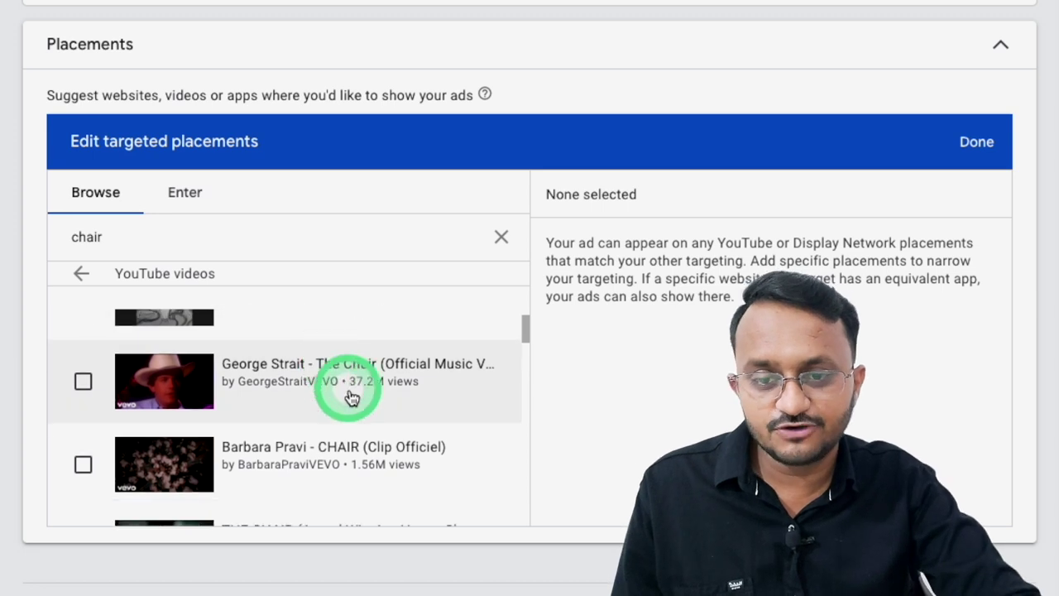
{"action": "scroll", "coordinate": [365, 403], "scroll_direction": "down", "scroll_amount": 1}
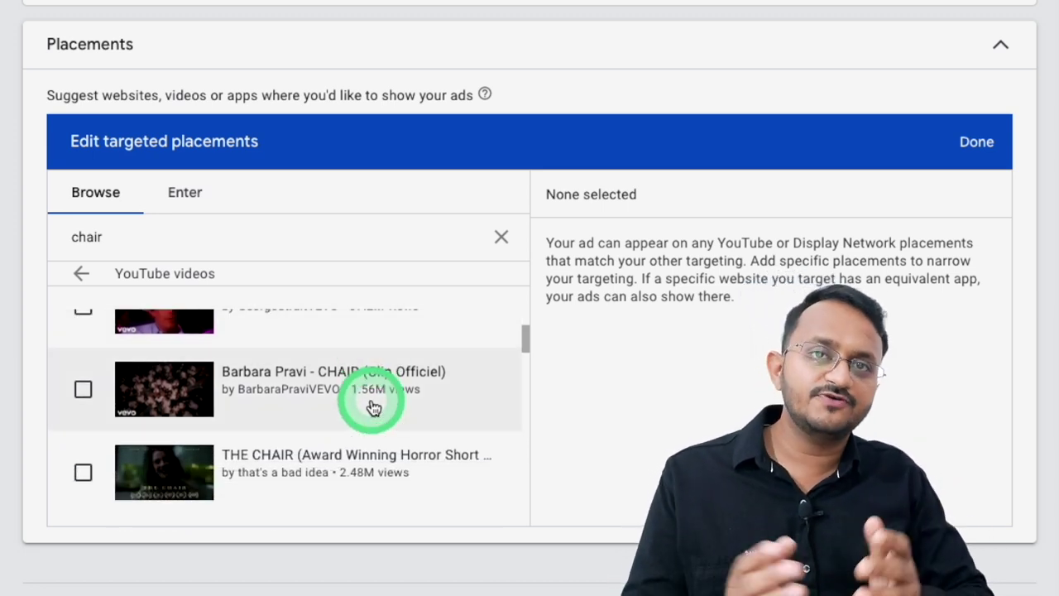